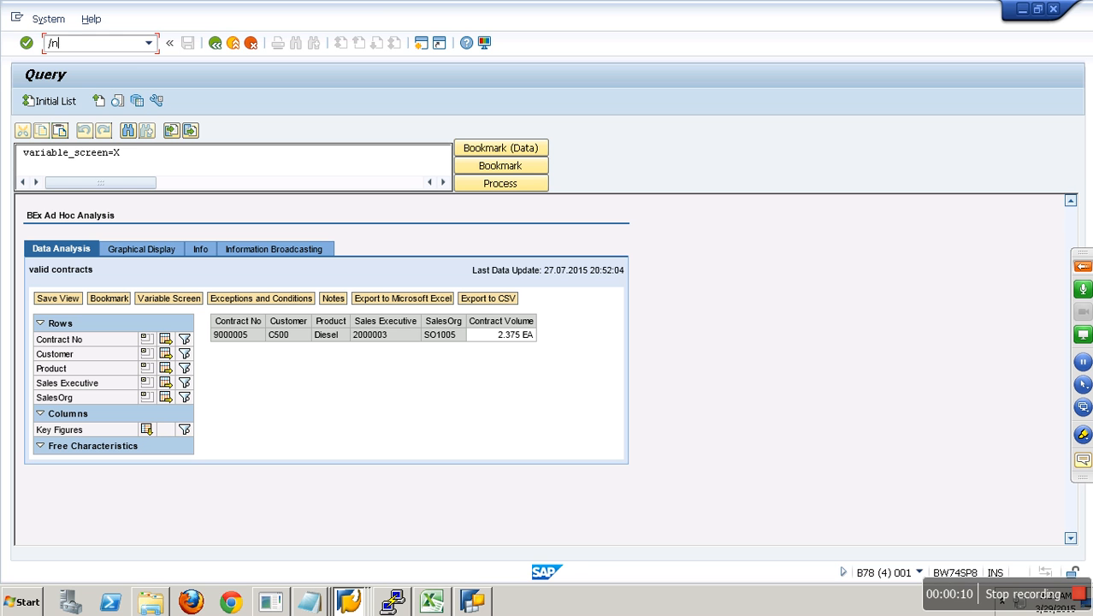
Step: Open the Query Monitor with transaction code /nrsrt and execute the SSDSCON/VALIDCON query
{"action": "type", "text": "srt"}
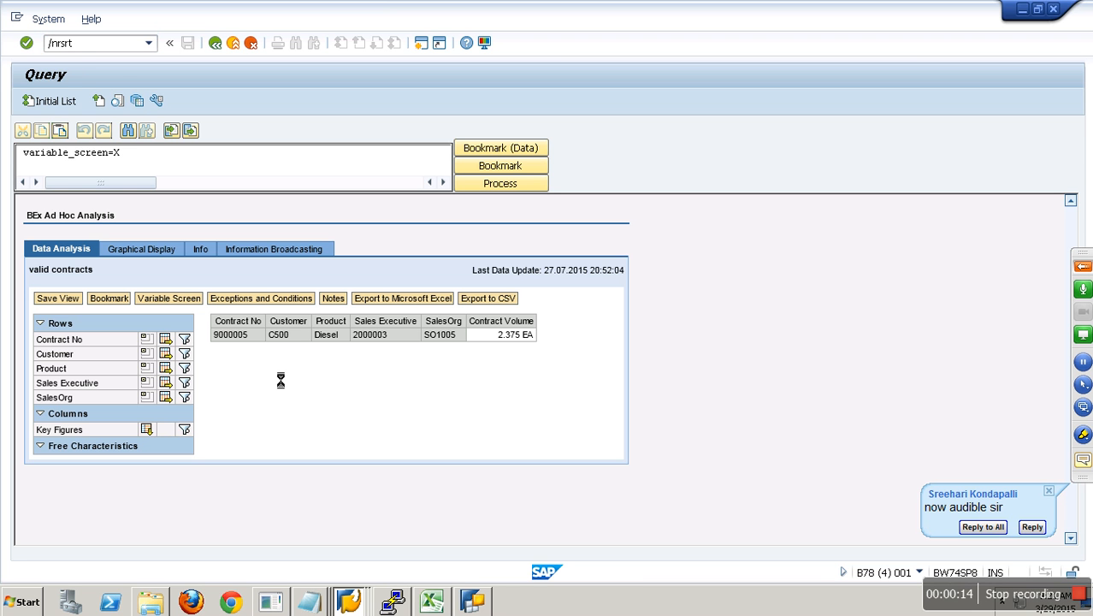
{"action": "key", "text": "Return"}
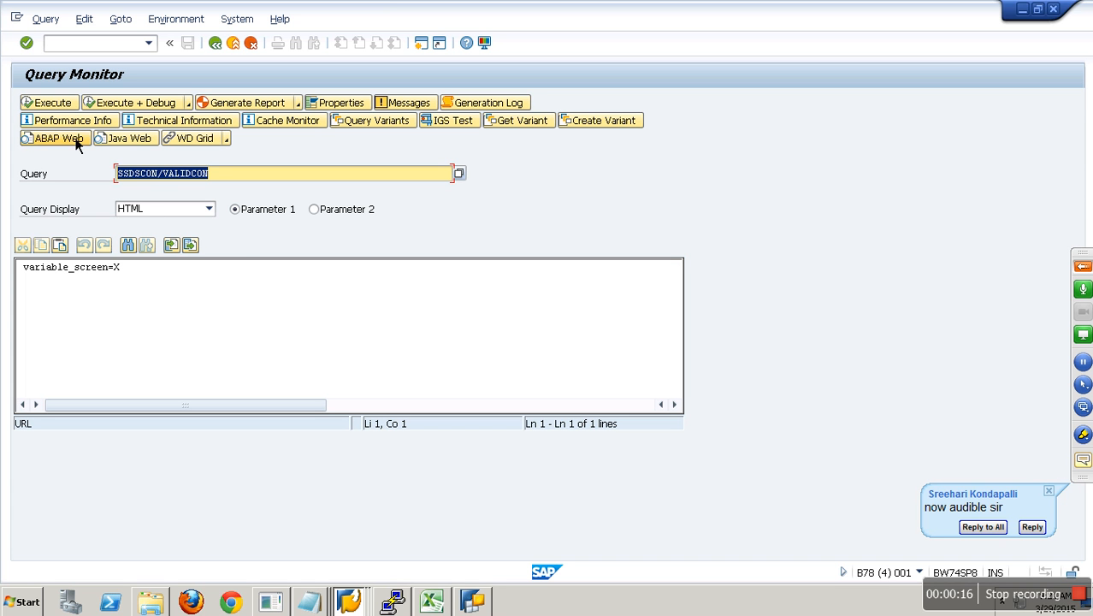
{"action": "left_click", "coordinate": [64, 106]}
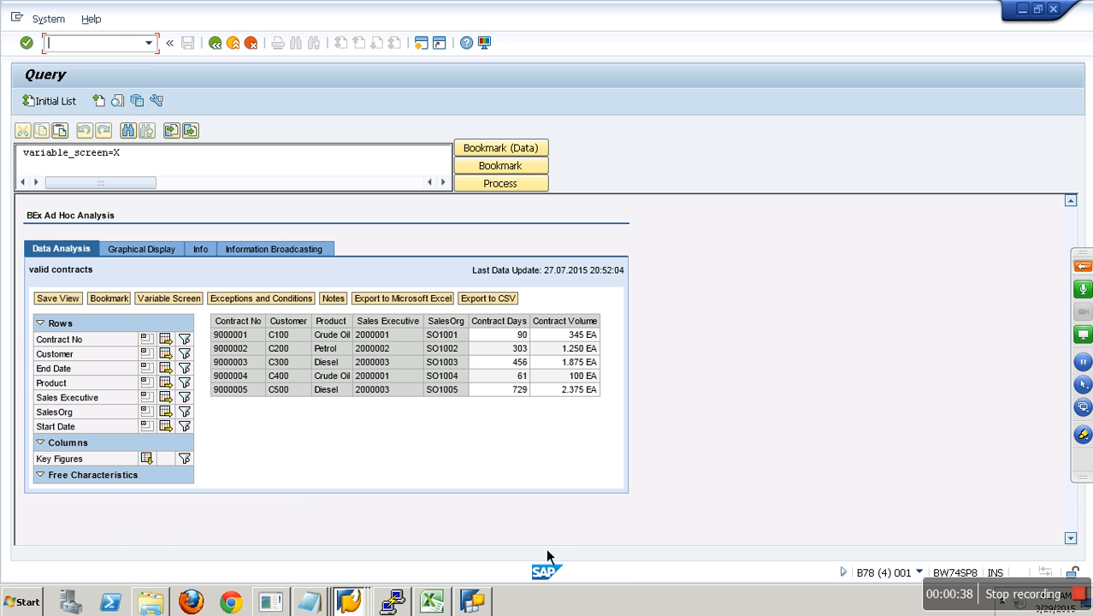
Step: Switch to BEx Query Designer and review the valid contracts query's default filter values and its Contract Days key figure
{"action": "left_click", "coordinate": [484, 597]}
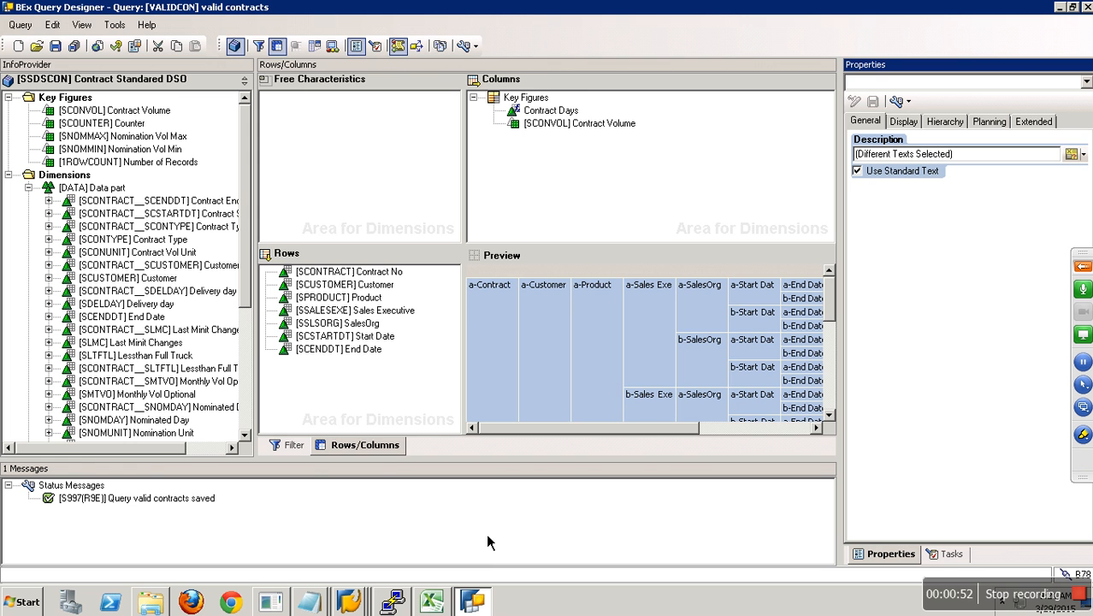
{"action": "left_click", "coordinate": [299, 449]}
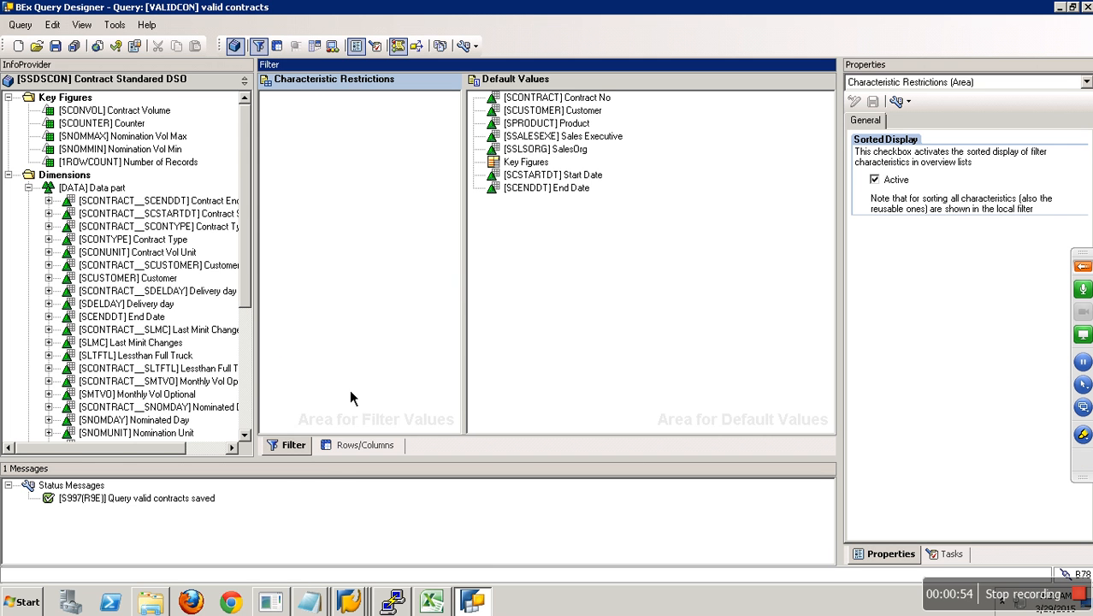
{"action": "left_click", "coordinate": [551, 175]}
{"action": "right_click", "coordinate": [547, 176]}
{"action": "left_click", "coordinate": [513, 210]}
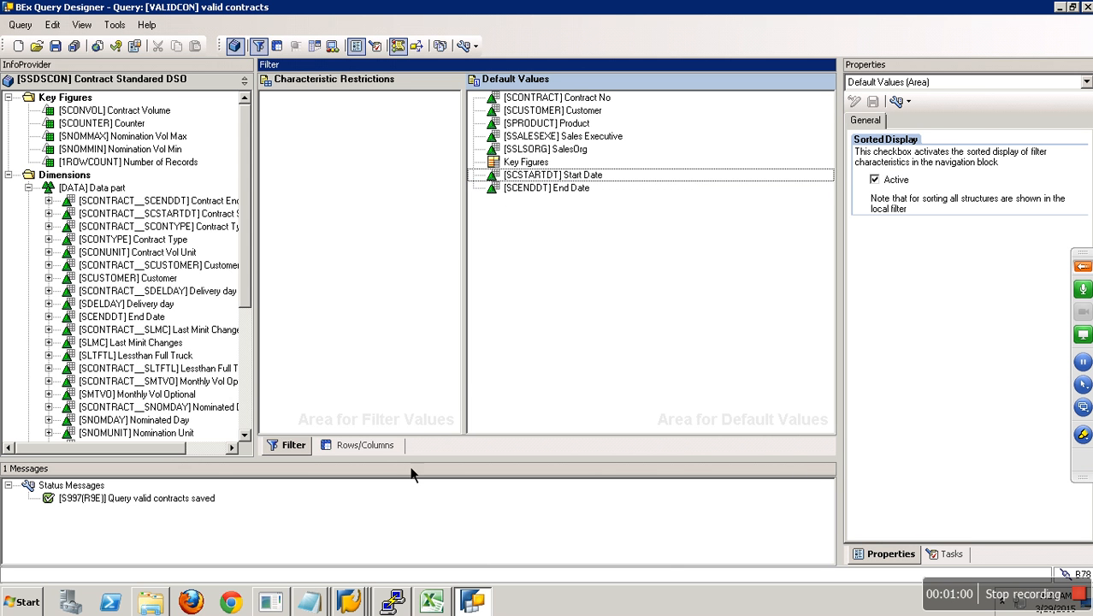
{"action": "left_click", "coordinate": [389, 448]}
{"action": "left_click", "coordinate": [554, 111]}
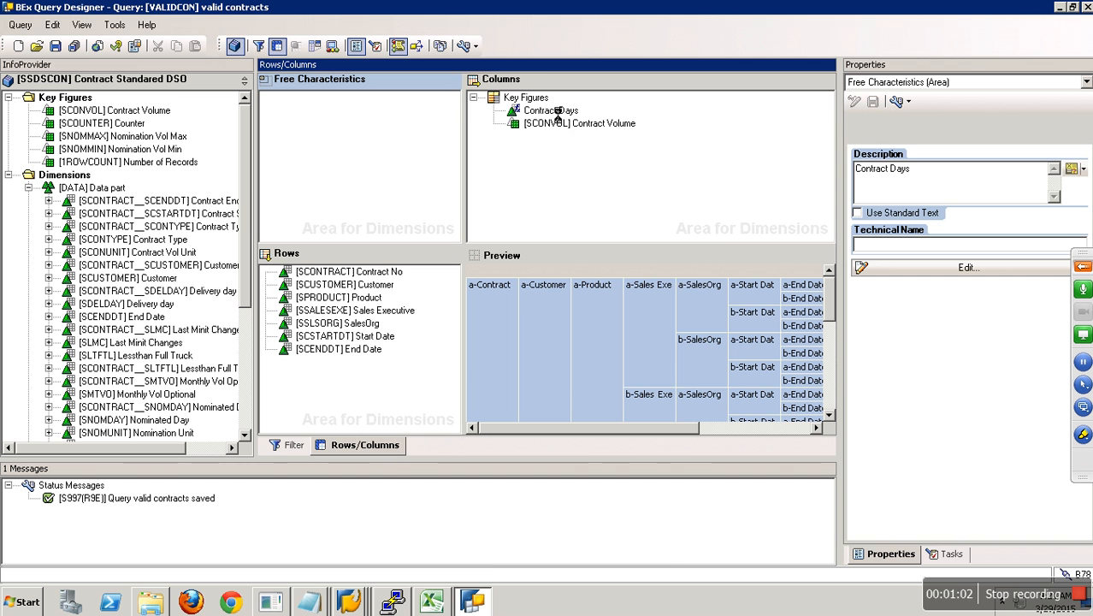
{"action": "right_click", "coordinate": [554, 111]}
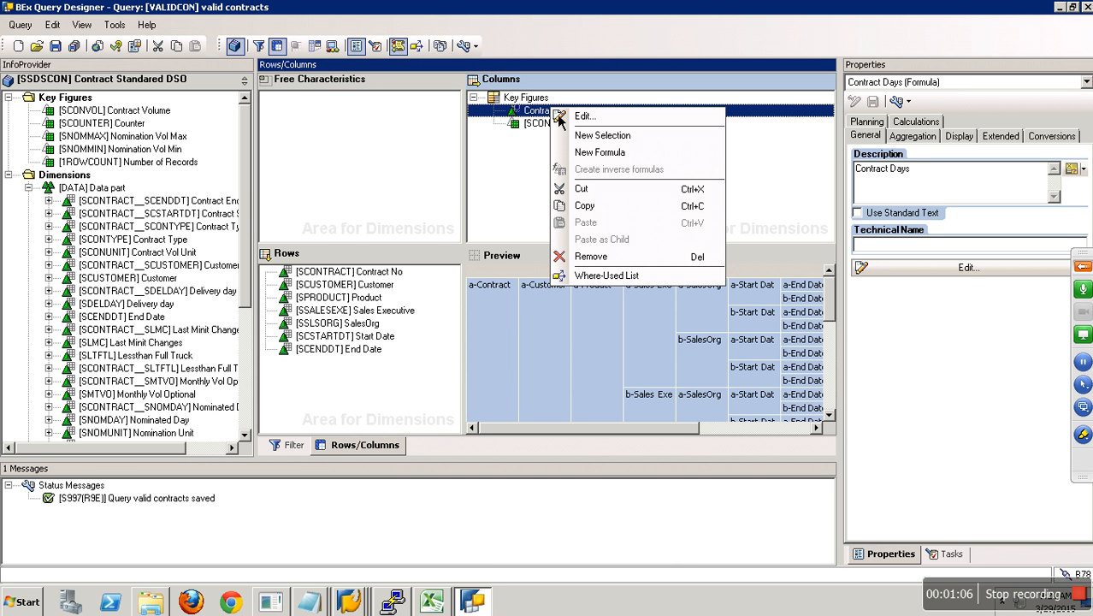
{"action": "left_click", "coordinate": [557, 108]}
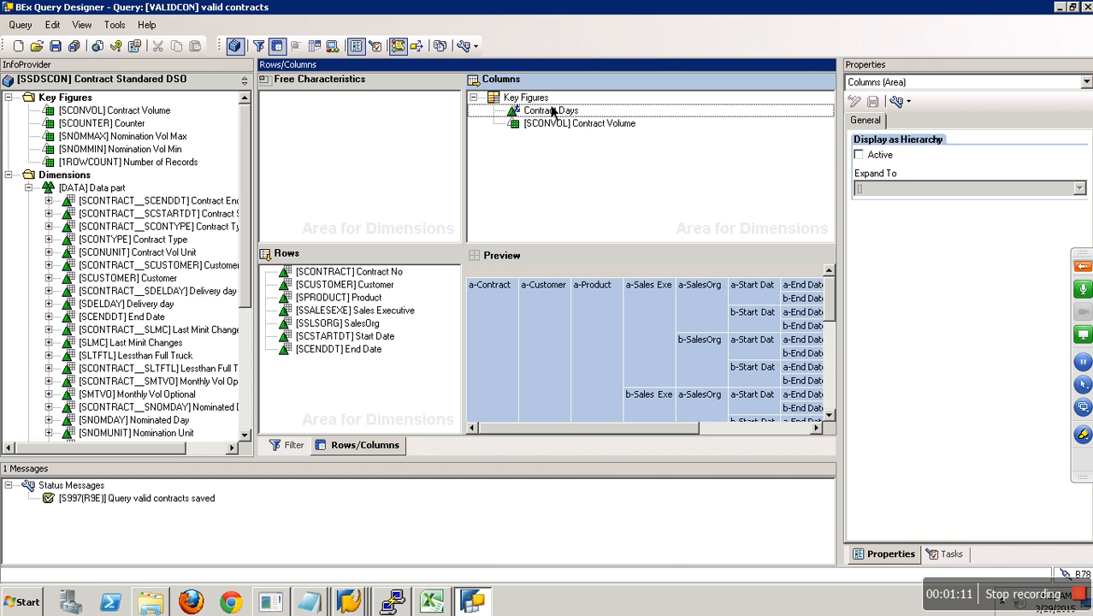
Step: Create a new formula in the Key Figures structure of the columns and describe it as Check Days
{"action": "right_click", "coordinate": [544, 98]}
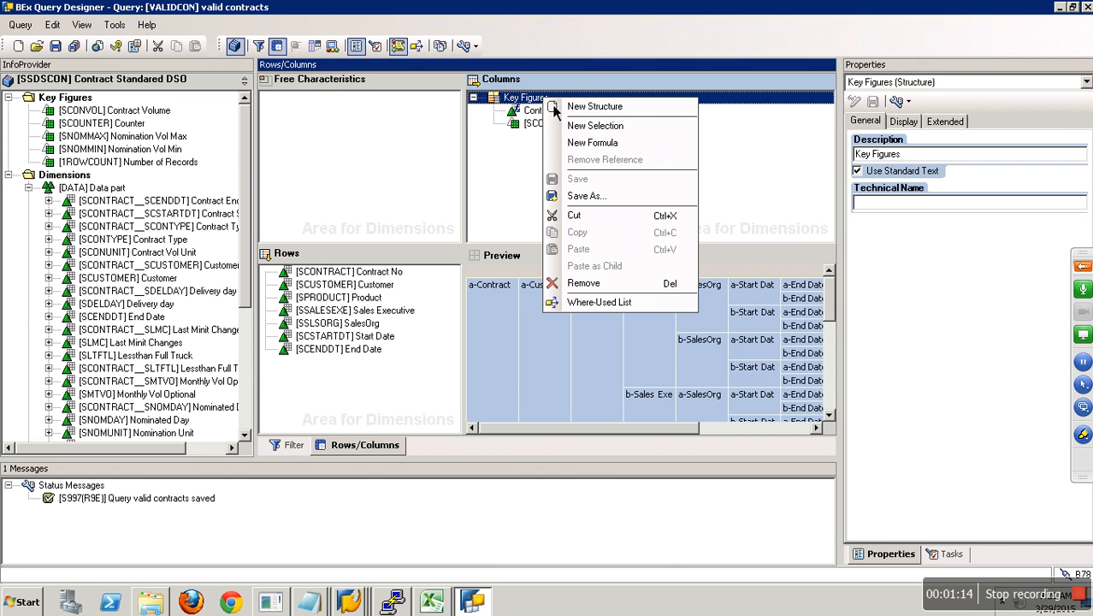
{"action": "left_click", "coordinate": [598, 142]}
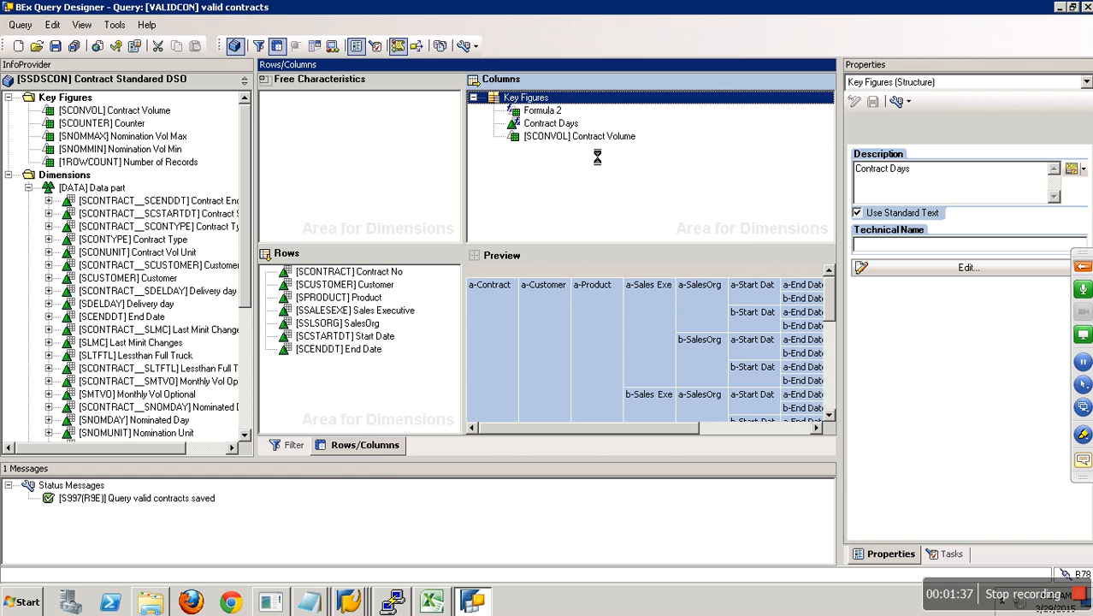
{"action": "right_click", "coordinate": [545, 110]}
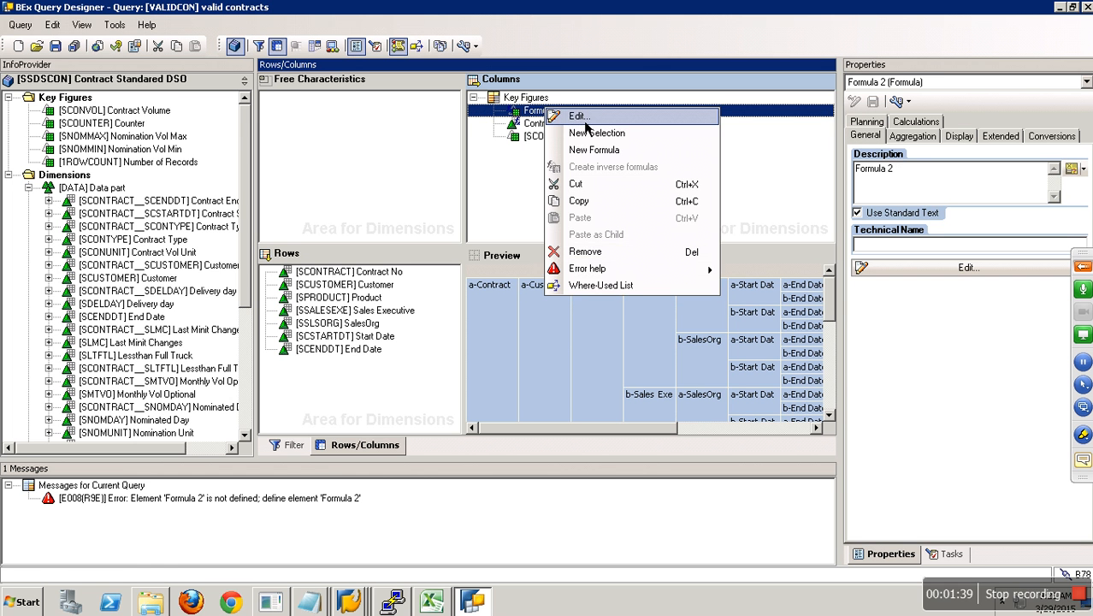
{"action": "left_click", "coordinate": [581, 114]}
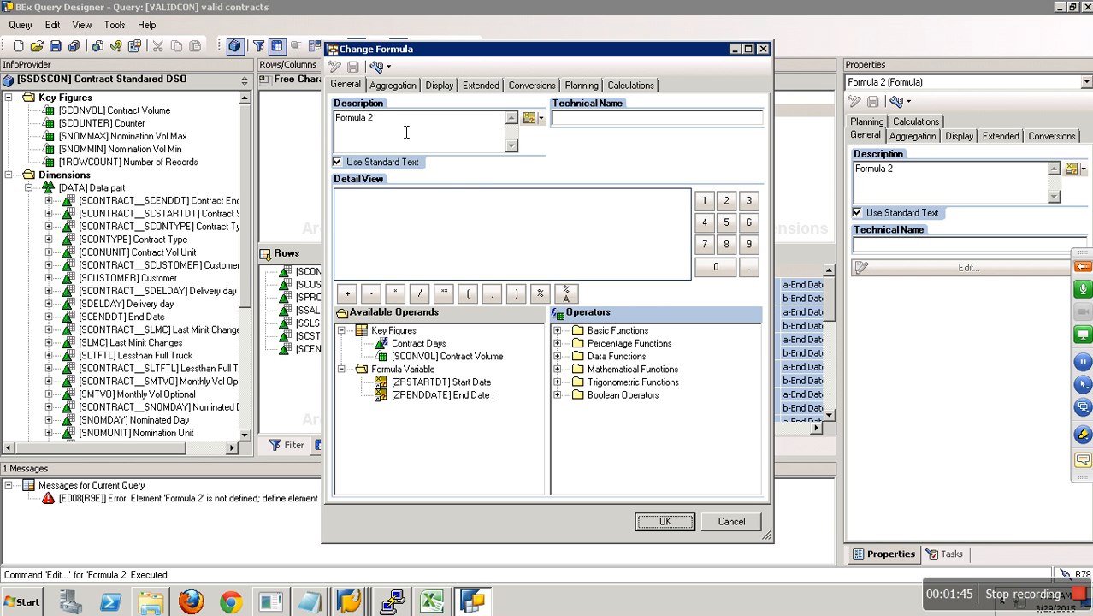
{"action": "left_click_drag", "start_coordinate": [383, 128], "coordinate": [315, 127]}
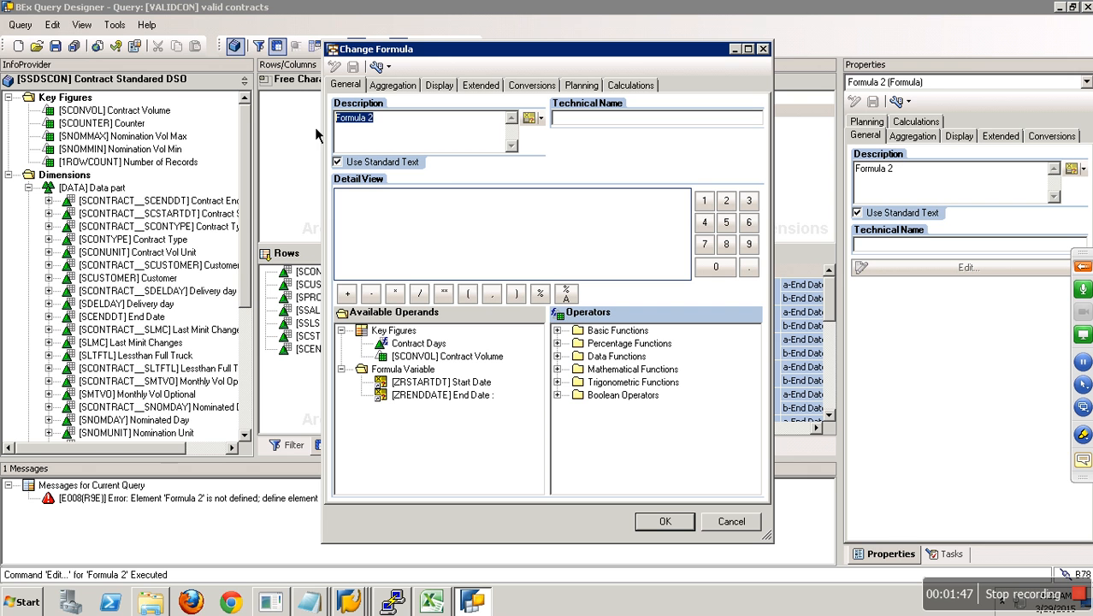
{"action": "type", "text": "Check Days"}
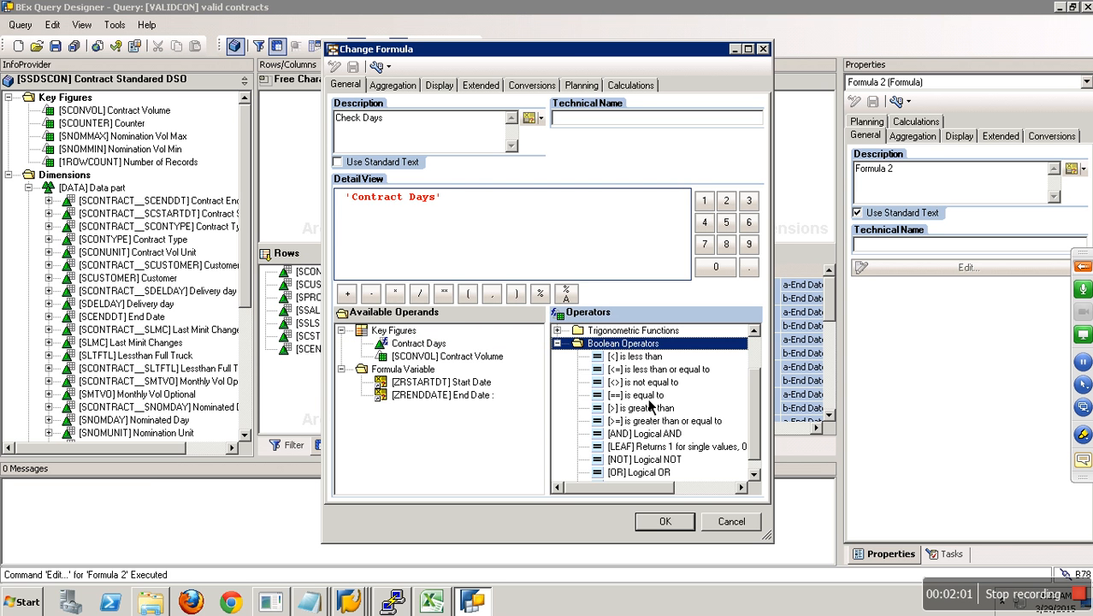
Step: Complete the Check Days formula as 'Contract Days' <= 720, using the less-than-or-equal Boolean operator, and accept it
{"action": "left_click_drag", "start_coordinate": [643, 370], "coordinate": [479, 209]}
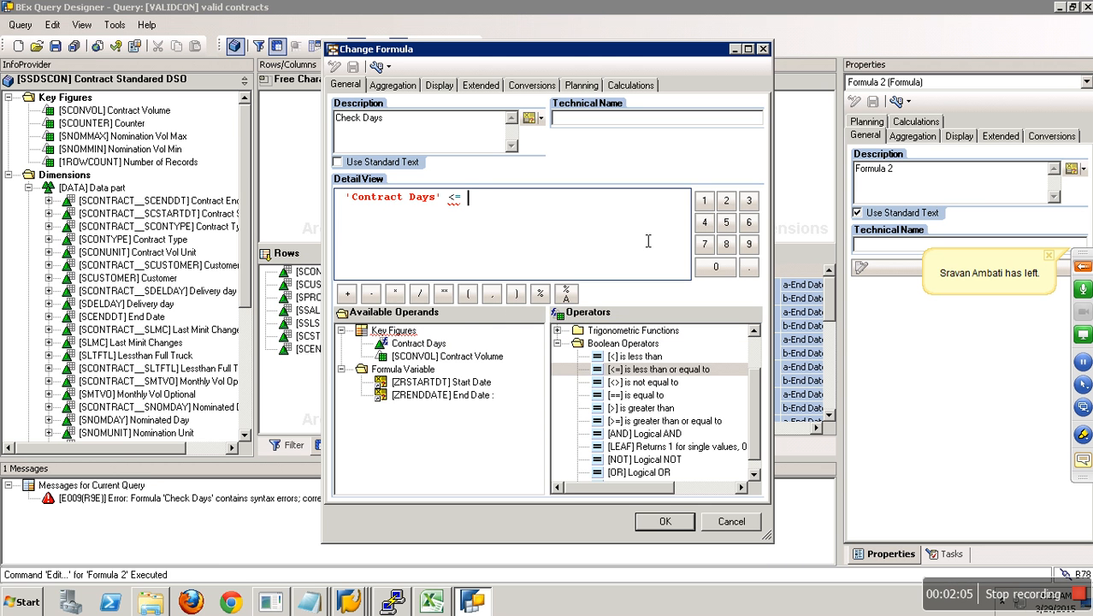
{"action": "left_click", "coordinate": [704, 244]}
{"action": "left_click", "coordinate": [726, 201]}
{"action": "left_click", "coordinate": [716, 266]}
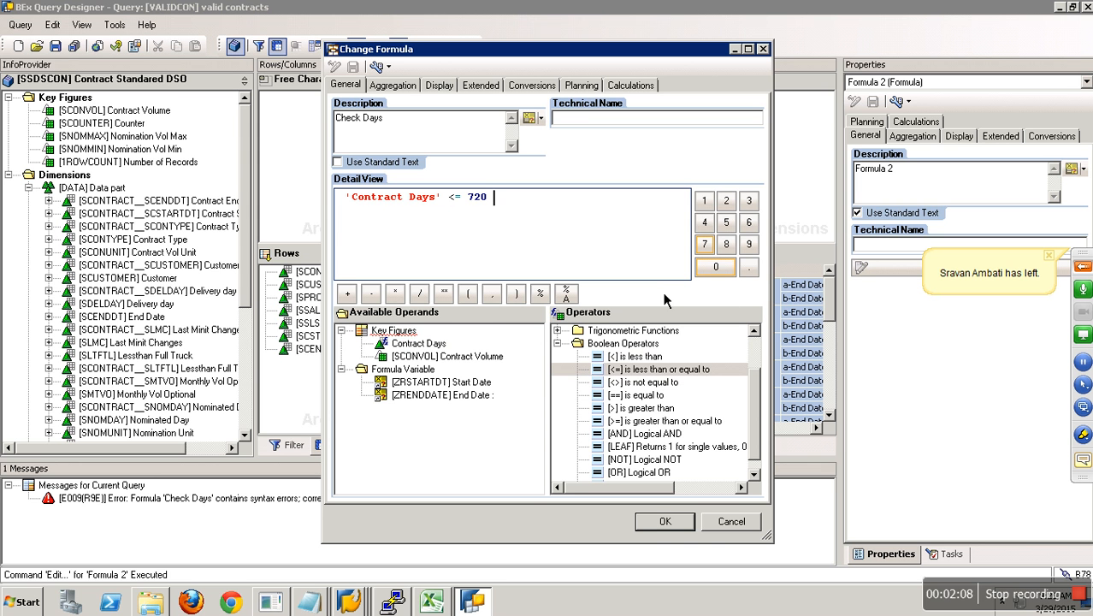
{"action": "left_click", "coordinate": [671, 525]}
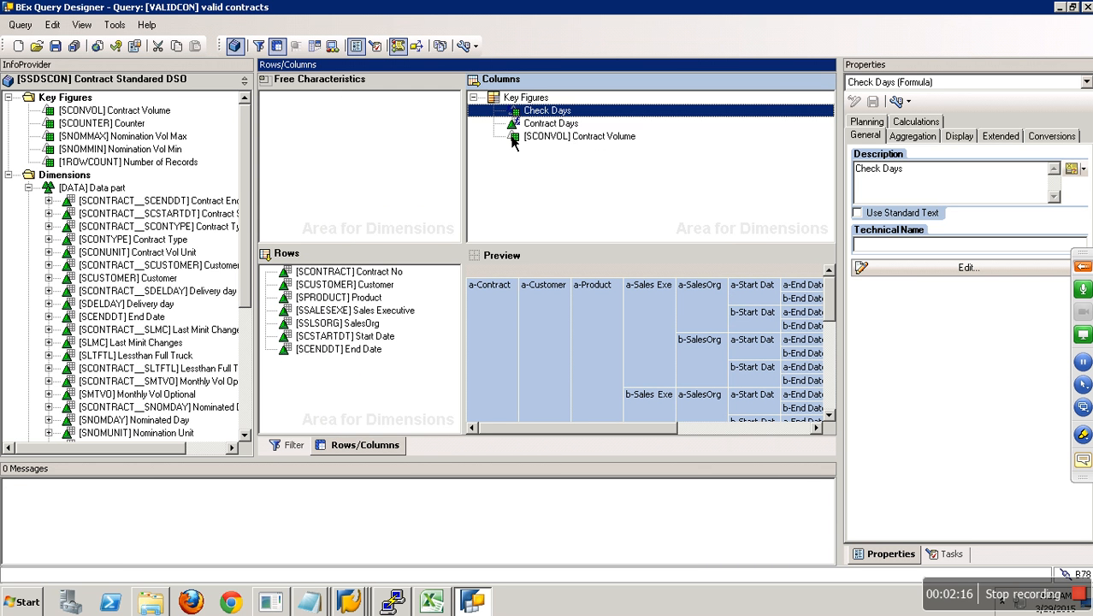
Step: Save the valid contracts query, switch to the SAP Query window and rerun the query using transaction code /nrsrt
{"action": "left_click", "coordinate": [57, 47]}
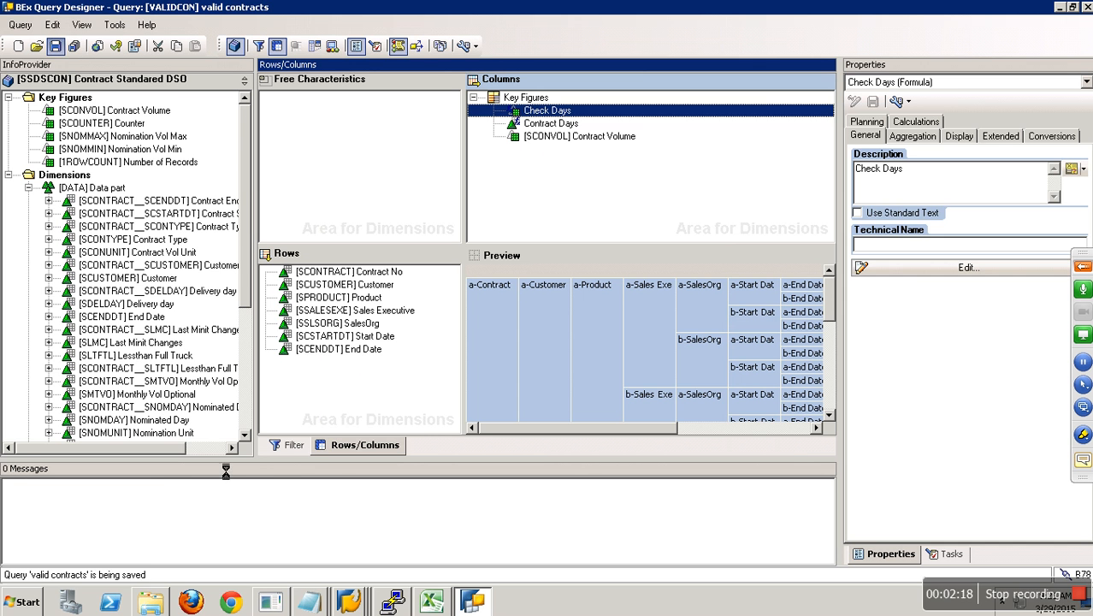
{"action": "left_click", "coordinate": [356, 602]}
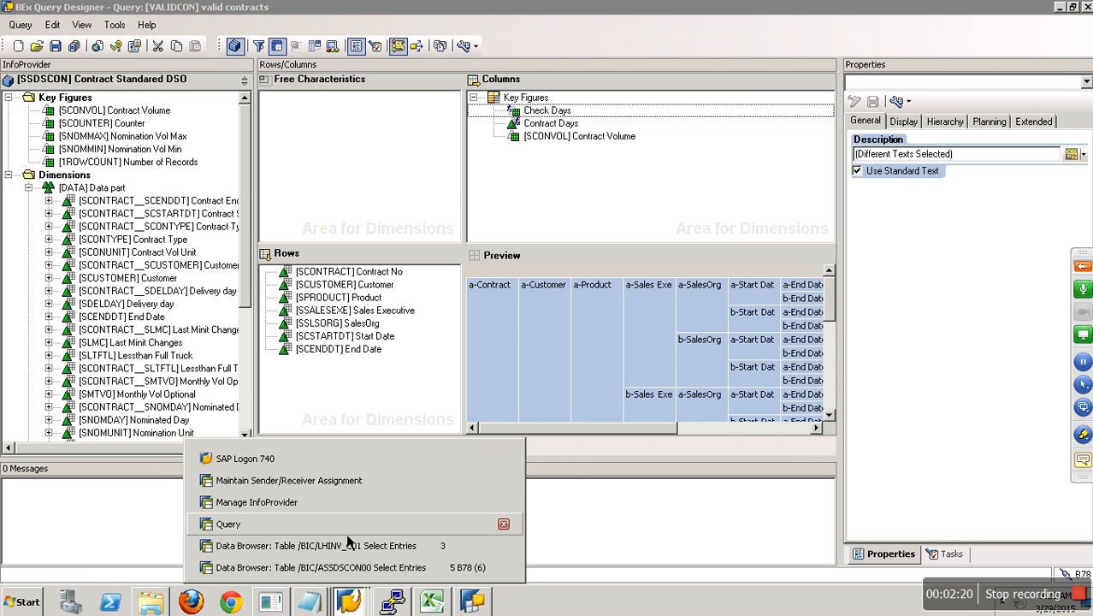
{"action": "left_click", "coordinate": [323, 521]}
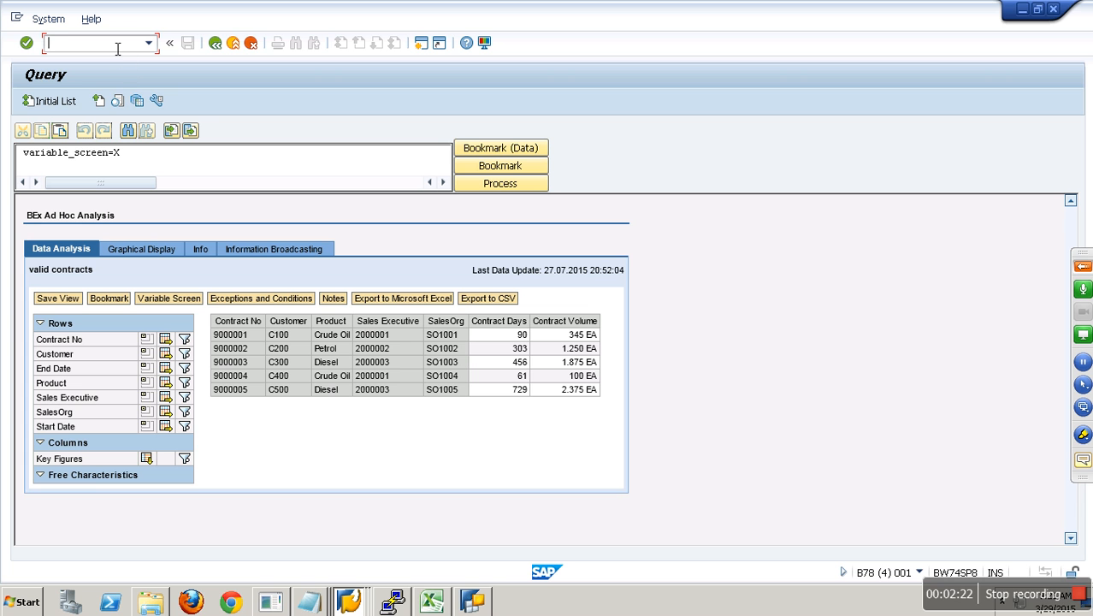
{"action": "type", "text": "/nrsrt"}
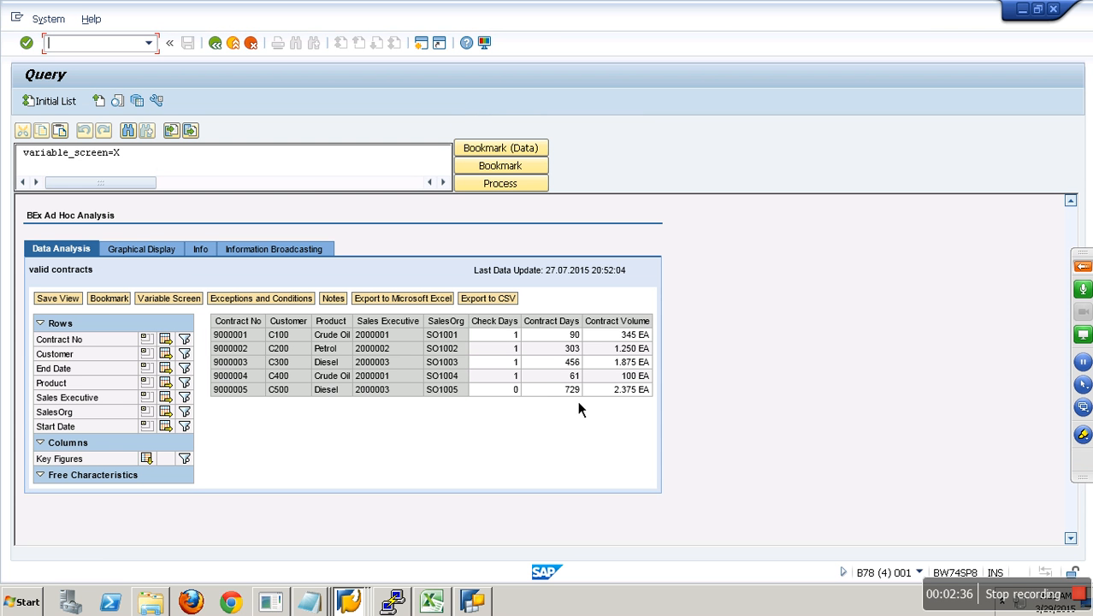
Step: Filter the report's key figures to leave out Contract Days, keeping Check Days and Contract Volume
{"action": "left_click", "coordinate": [184, 458]}
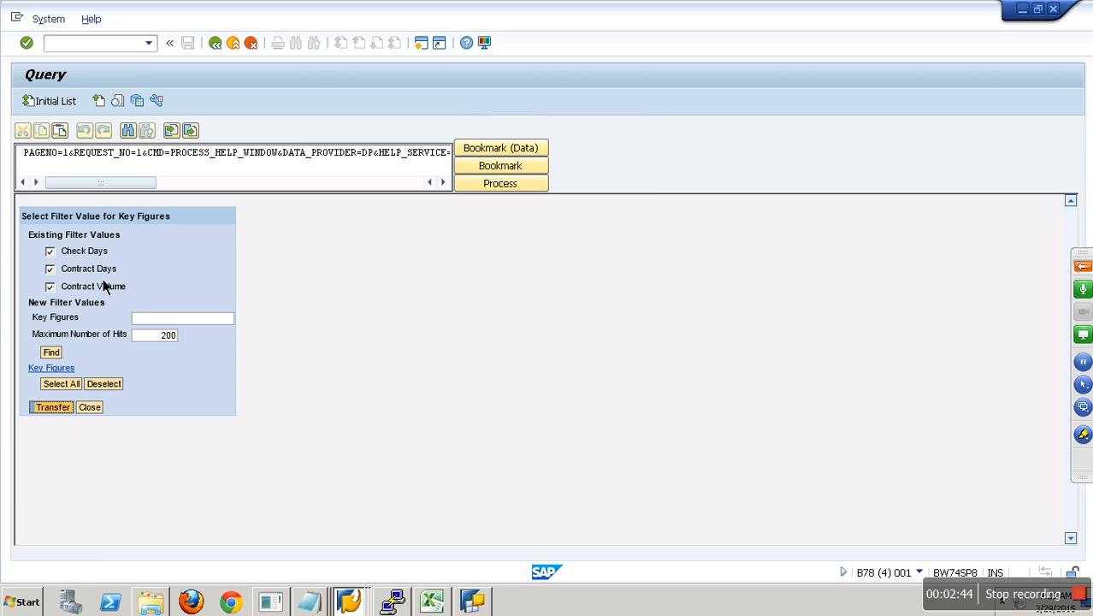
{"action": "left_click", "coordinate": [62, 272]}
{"action": "left_click", "coordinate": [66, 416]}
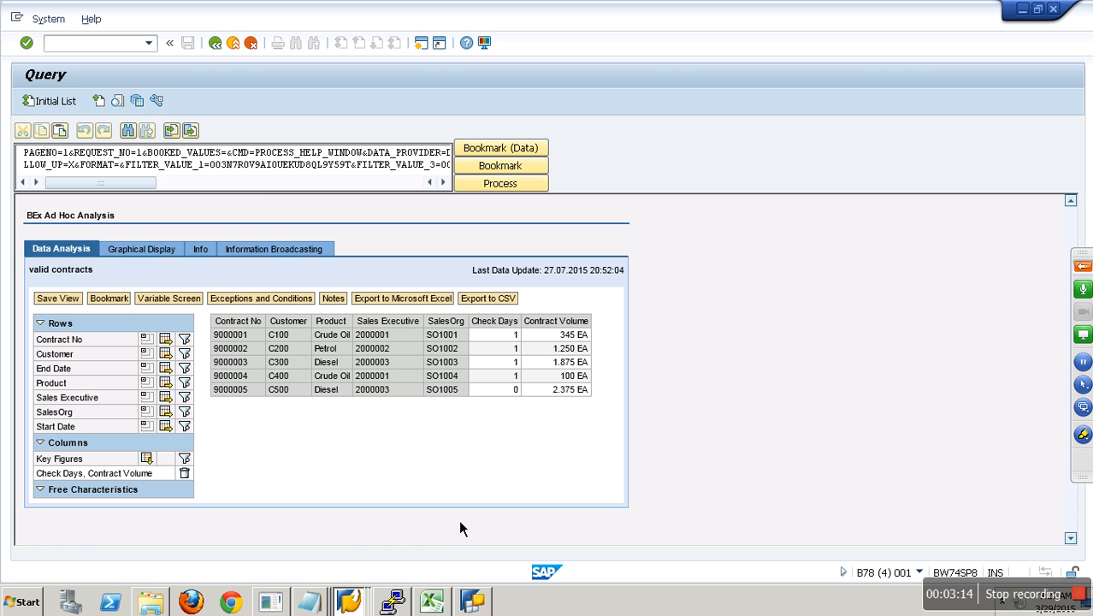
Step: Switch back to BEx Query Designer and remove the Check Days formula from the Key Figures structure
{"action": "left_click", "coordinate": [476, 602]}
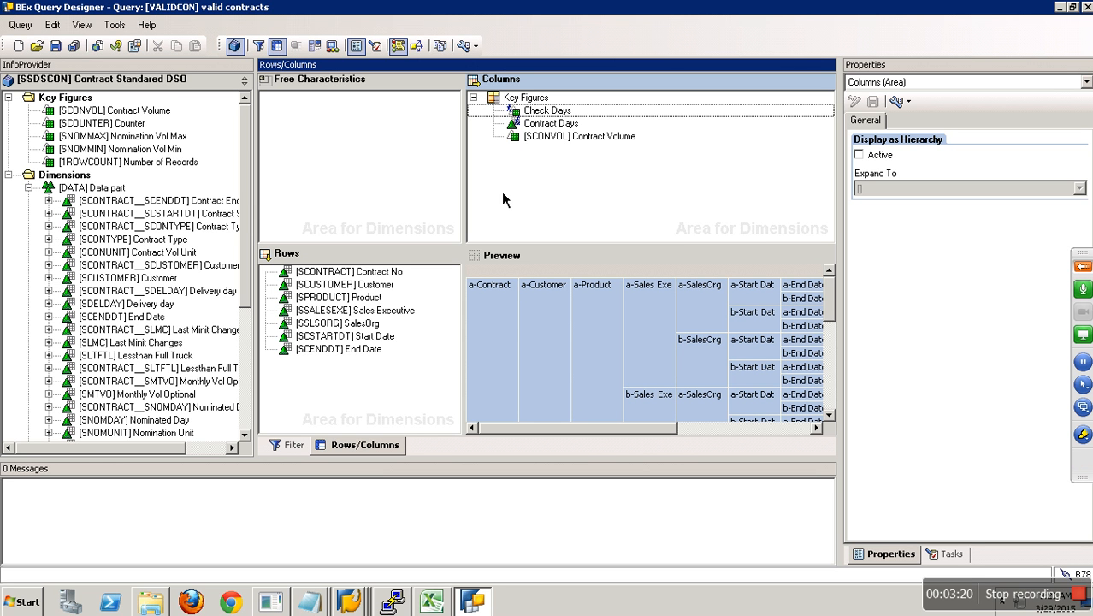
{"action": "left_click", "coordinate": [554, 118]}
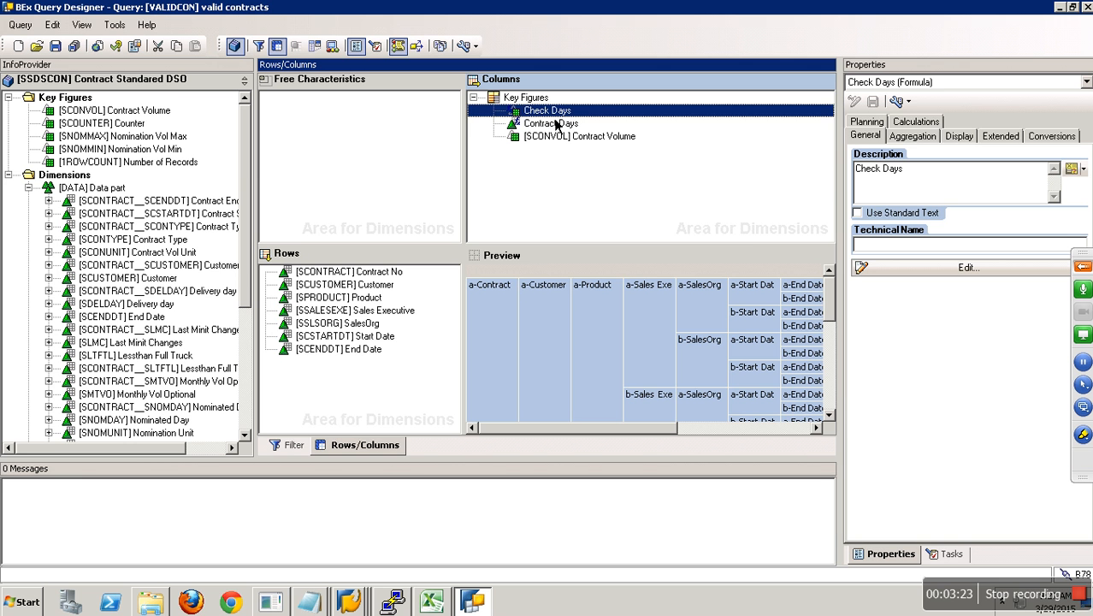
{"action": "left_click_drag", "start_coordinate": [553, 113], "coordinate": [214, 163]}
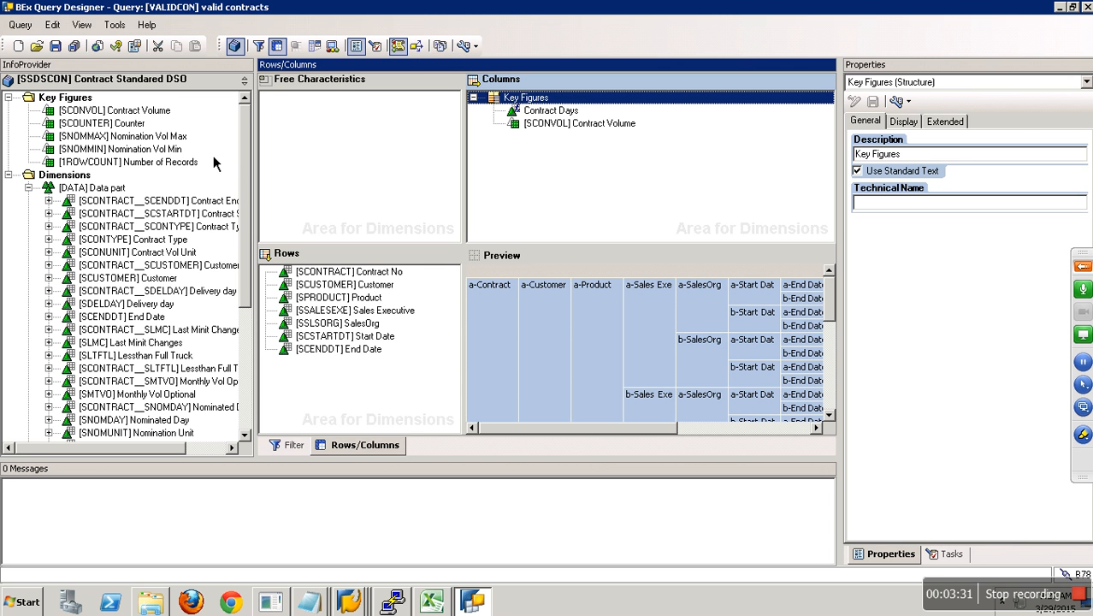
Step: Create a new condition for the valid contracts query and open its definition for editing
{"action": "left_click", "coordinate": [549, 112]}
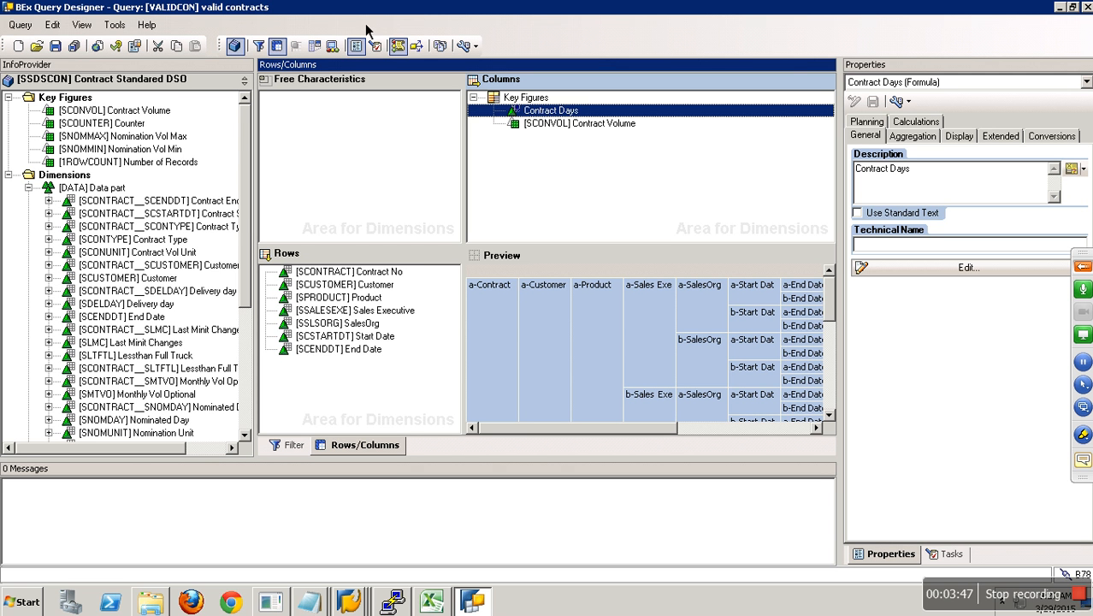
{"action": "left_click", "coordinate": [332, 46]}
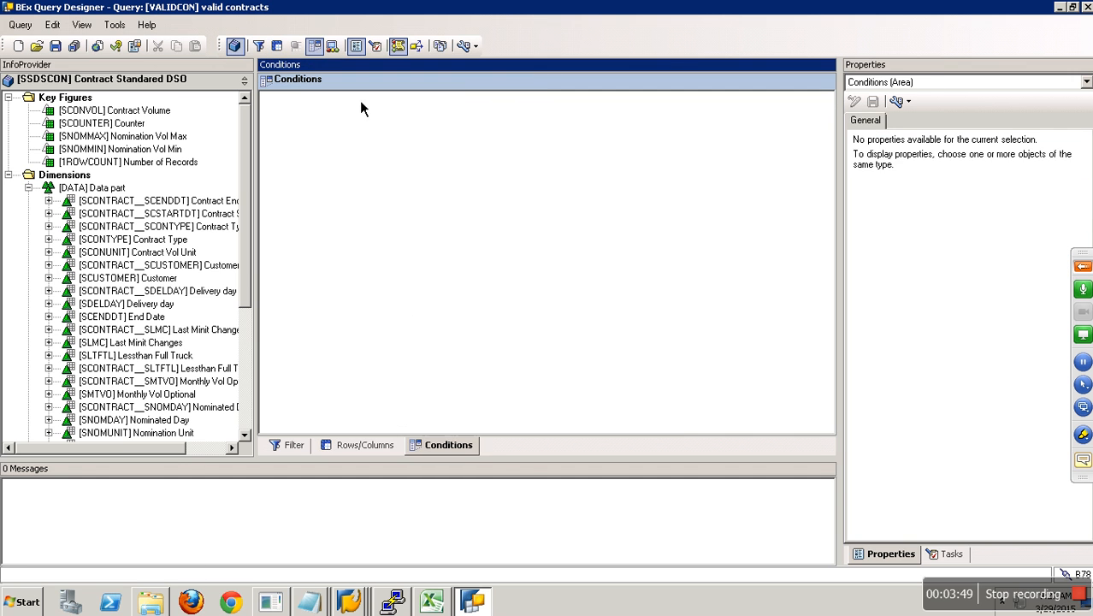
{"action": "right_click", "coordinate": [418, 140]}
{"action": "left_click", "coordinate": [420, 144]}
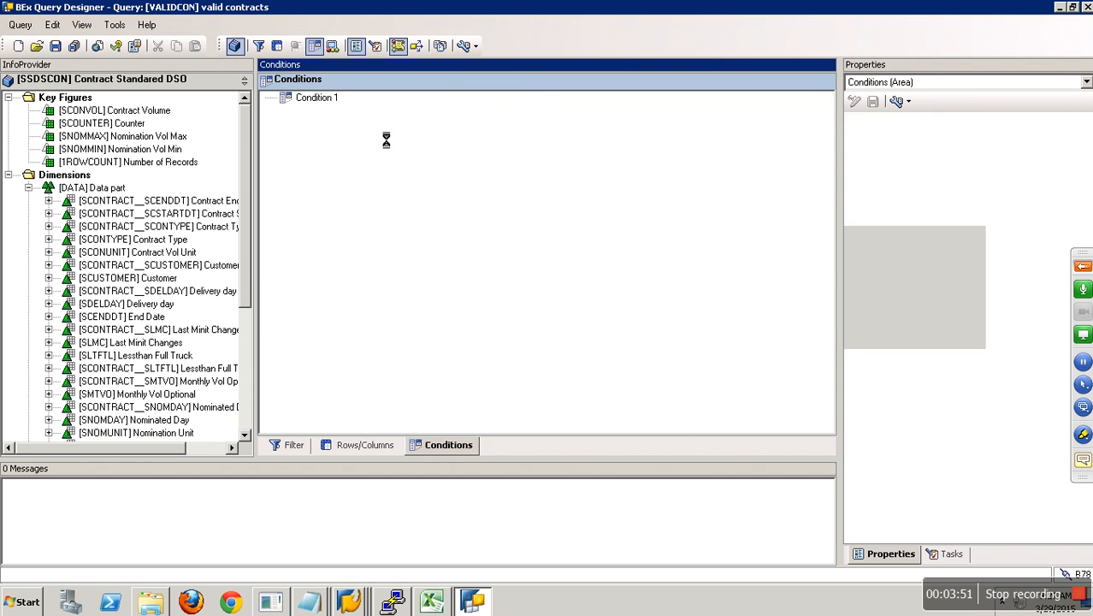
{"action": "right_click", "coordinate": [337, 108]}
{"action": "left_click", "coordinate": [359, 108]}
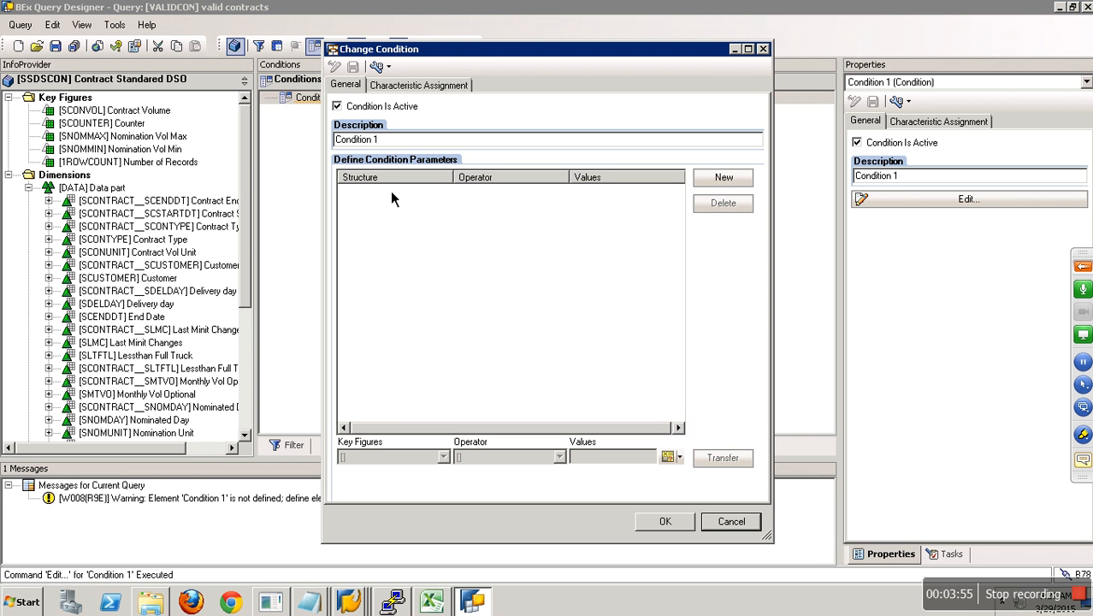
Step: Add a new parameter to the condition on the Contract Days key figure with the Less Than operator
{"action": "left_click", "coordinate": [742, 184]}
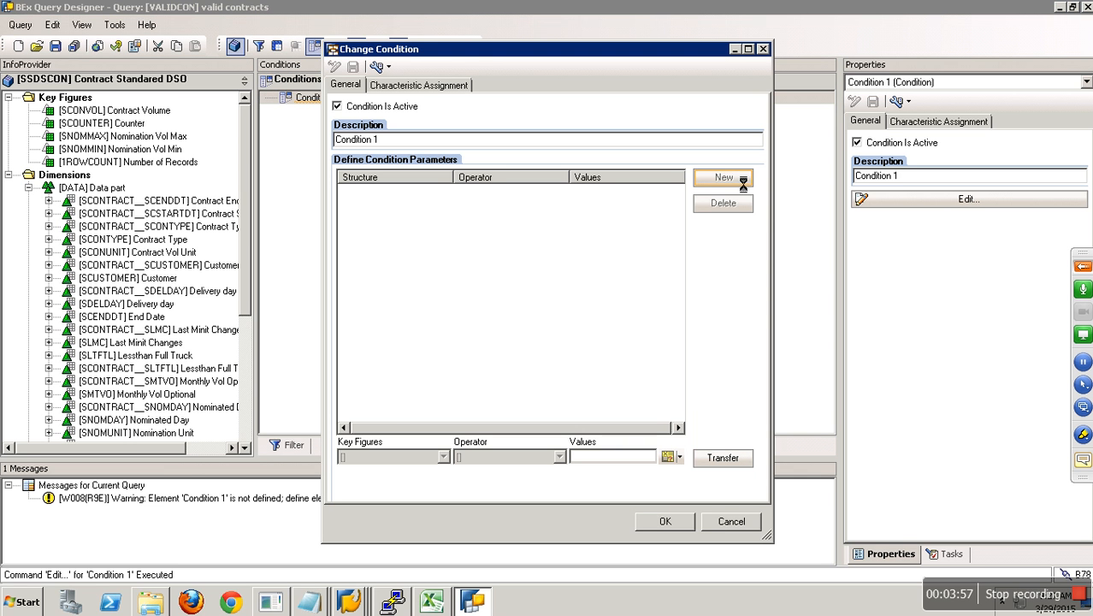
{"action": "left_click", "coordinate": [443, 457]}
{"action": "left_click", "coordinate": [418, 483]}
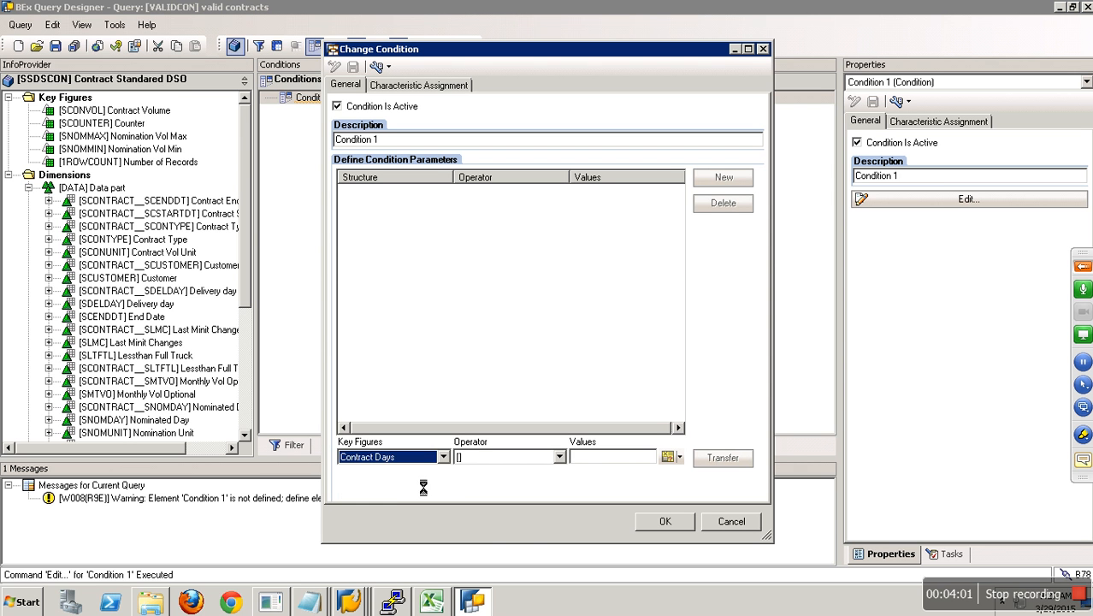
{"action": "left_click", "coordinate": [492, 459]}
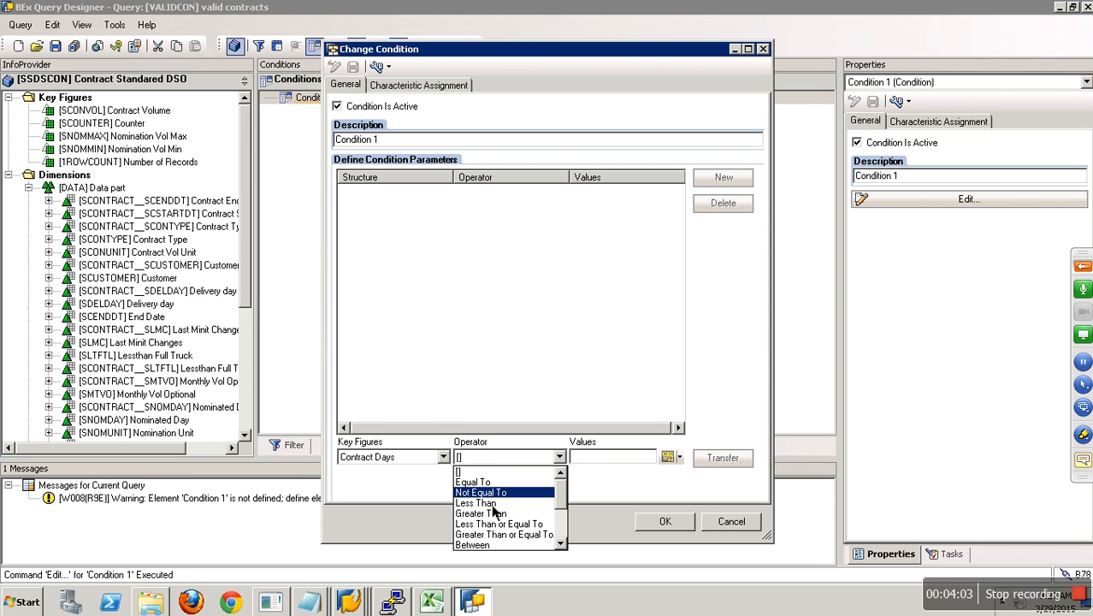
{"action": "left_click", "coordinate": [492, 504]}
Step: Set the Contract Days condition value to 720, transfer the parameter and confirm the condition
{"action": "left_click", "coordinate": [605, 463]}
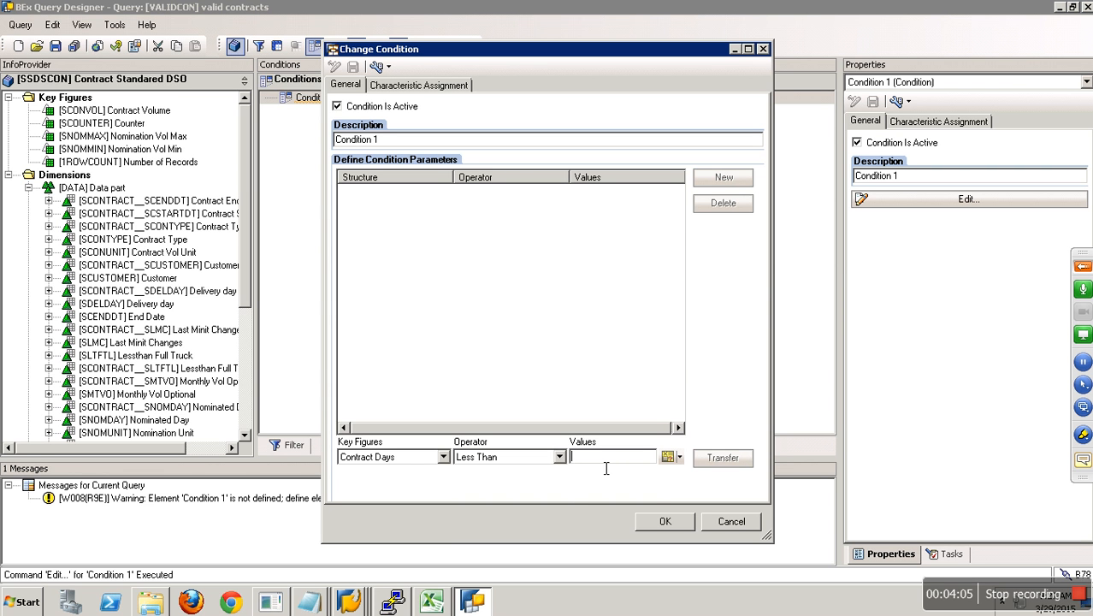
{"action": "type", "text": "72"}
{"action": "key", "text": "BackSpace"}
{"action": "key", "text": "BackSpace"}
{"action": "type", "text": "5"}
{"action": "key", "text": "BackSpace"}
{"action": "key", "text": "BackSpace"}
{"action": "type", "text": "20"}
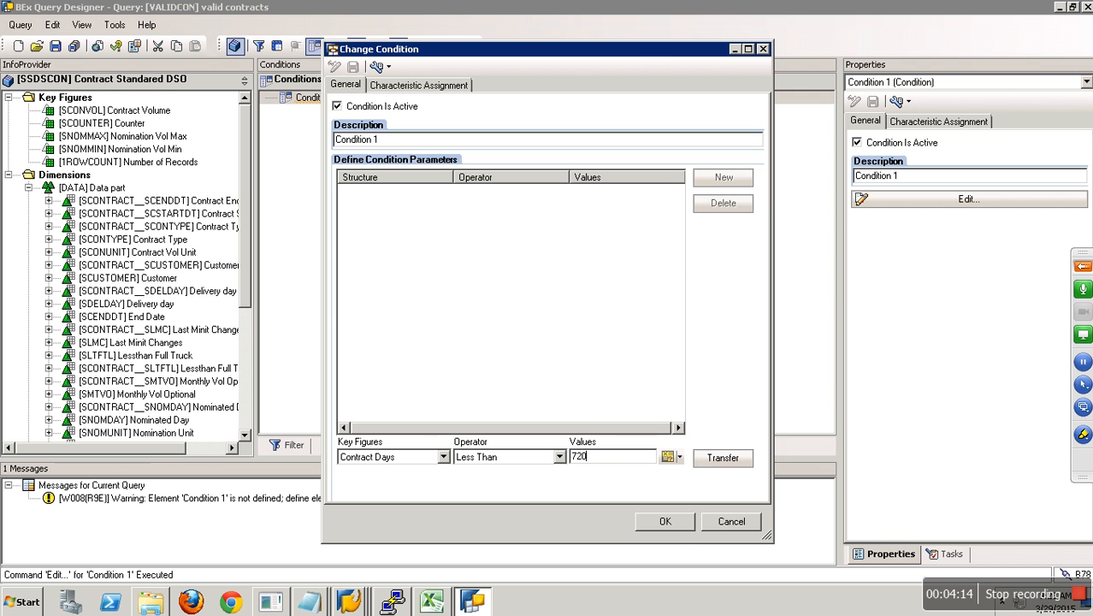
{"action": "left_click", "coordinate": [722, 460]}
{"action": "left_click", "coordinate": [673, 523]}
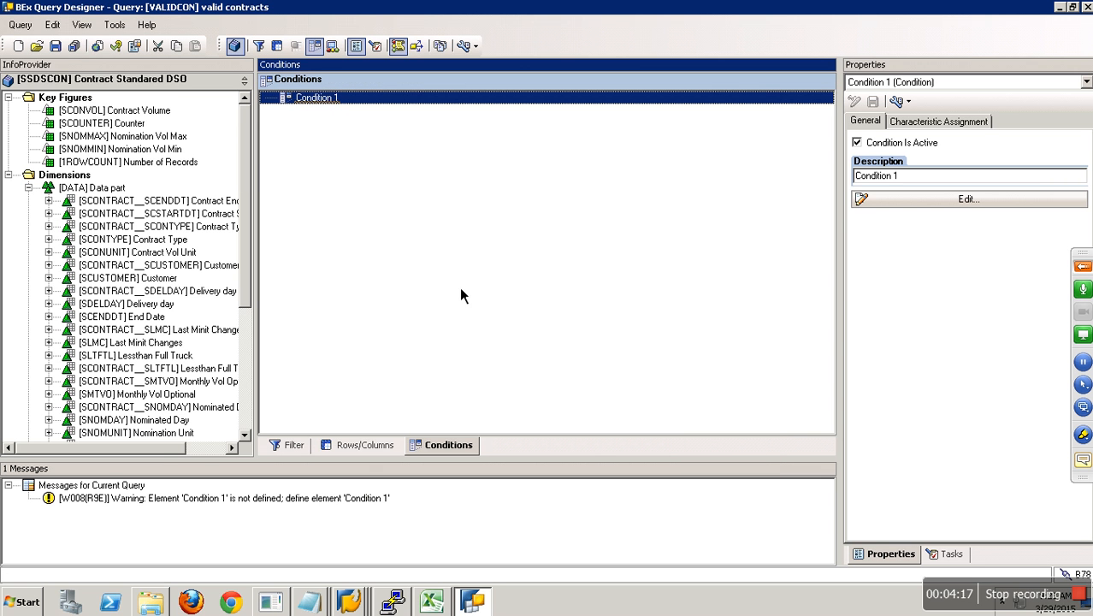
Step: Save the query with its condition, switch to the SAP Query window and rerun it using transaction code /nrsrt
{"action": "left_click", "coordinate": [57, 47]}
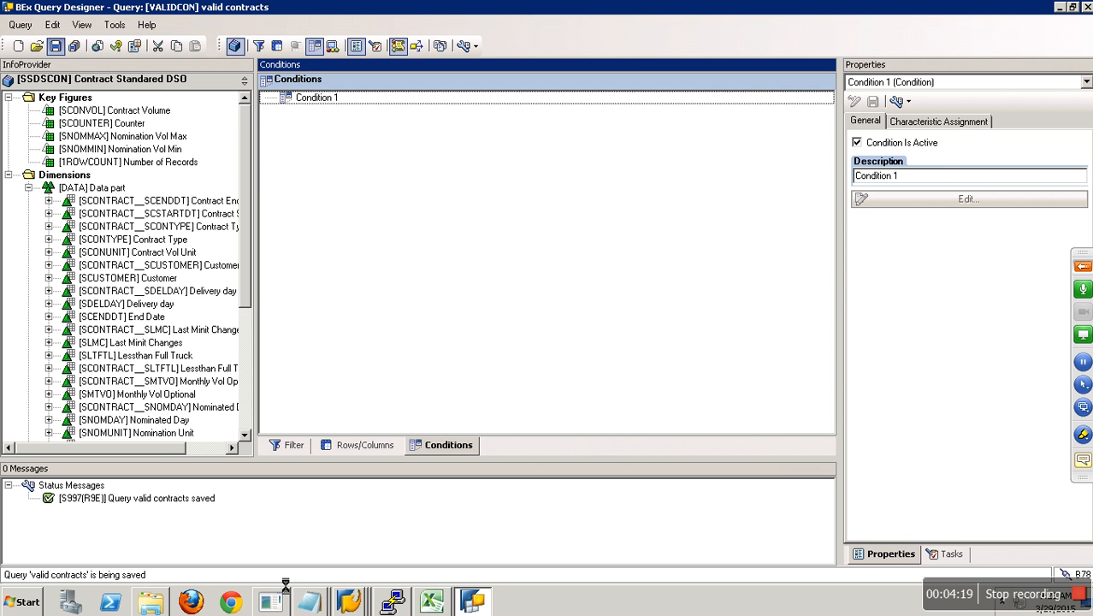
{"action": "left_click", "coordinate": [365, 602]}
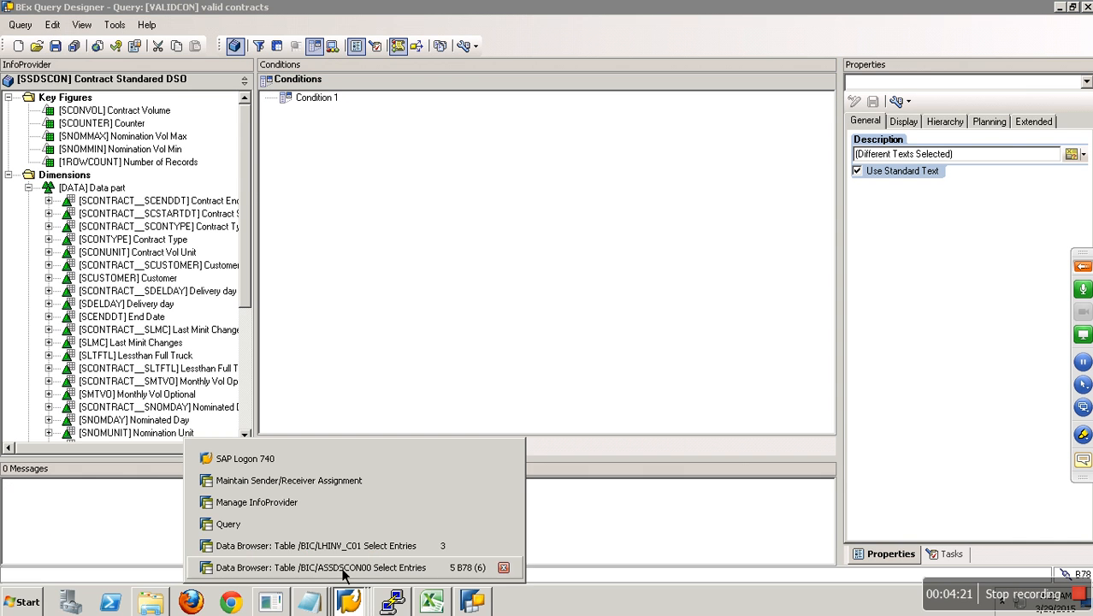
{"action": "left_click", "coordinate": [330, 544]}
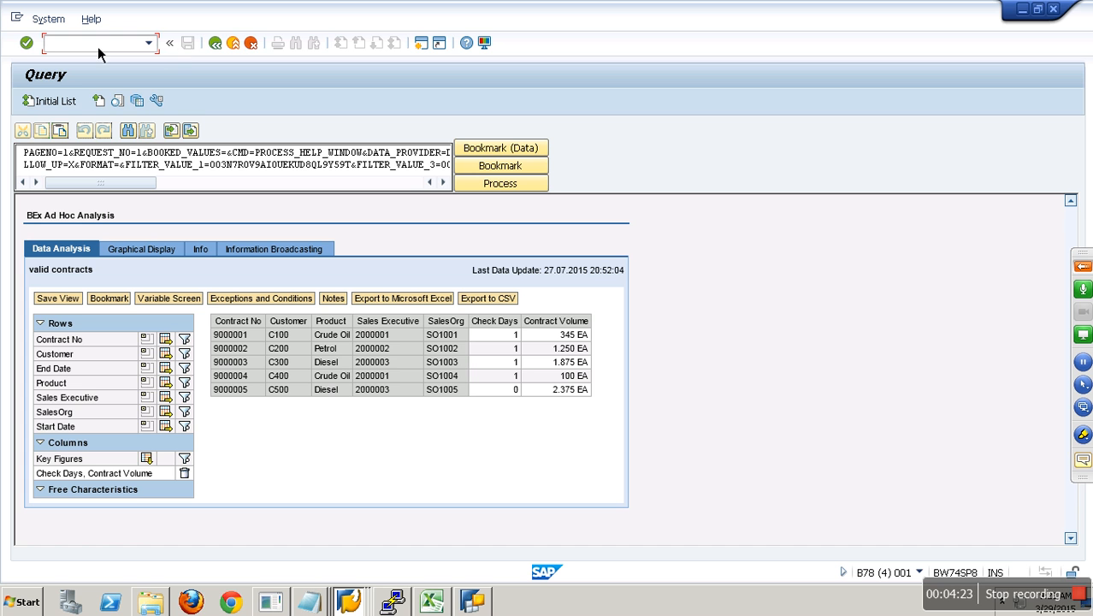
{"action": "type", "text": "/nrsrt"}
{"action": "key", "text": "Return"}
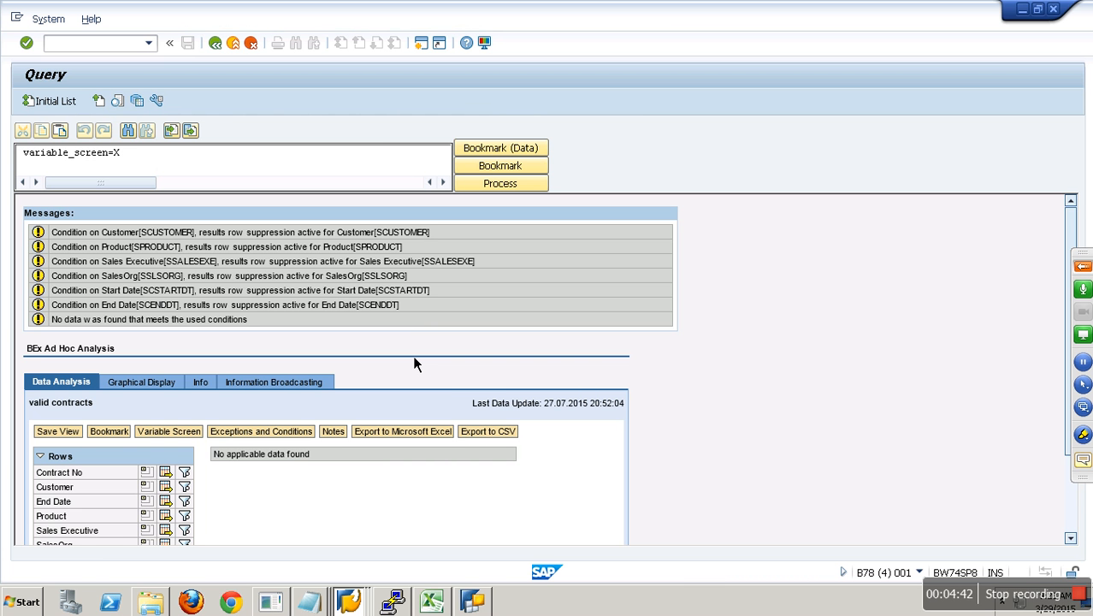
Step: Switch back to BEx Query Designer and try to remove the Contract Days formula from the Key Figures structure
{"action": "left_click", "coordinate": [484, 603]}
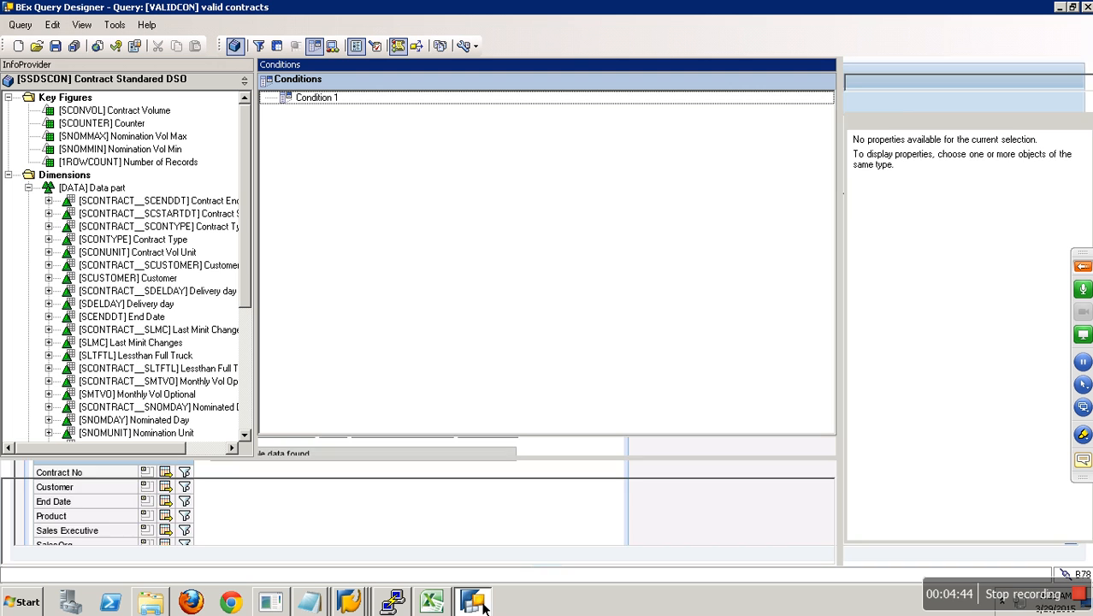
{"action": "right_click", "coordinate": [323, 107]}
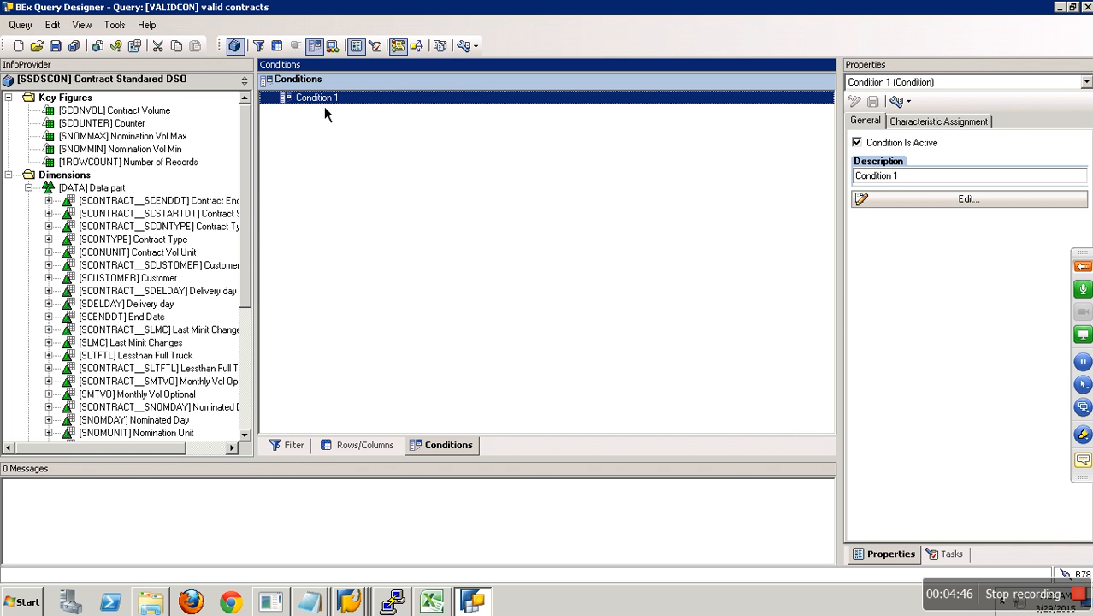
{"action": "left_click", "coordinate": [351, 385]}
{"action": "left_click", "coordinate": [362, 445]}
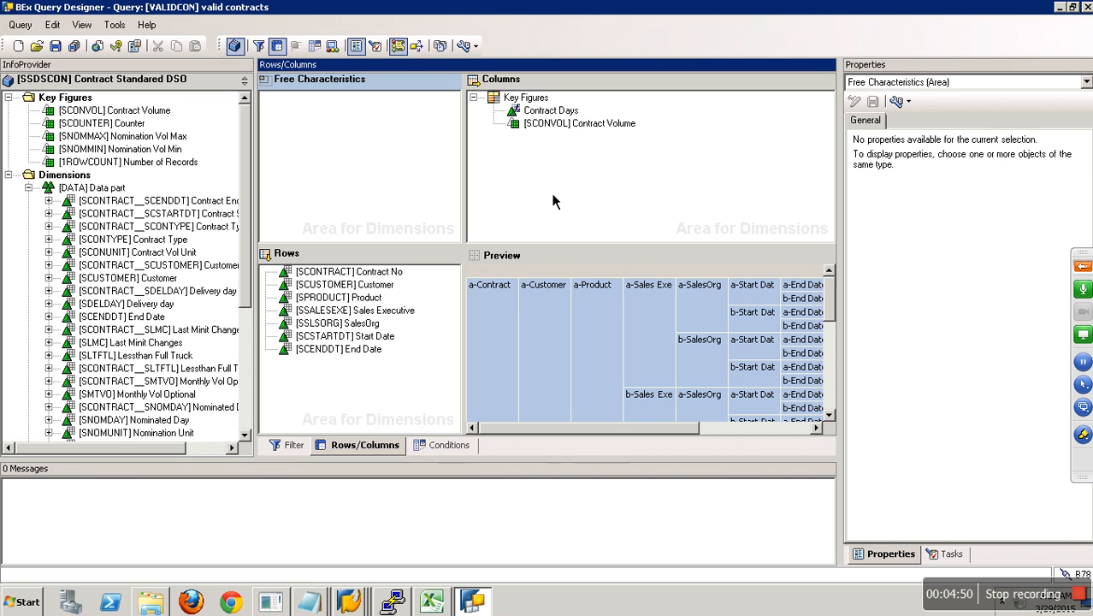
{"action": "left_click", "coordinate": [560, 114]}
{"action": "right_click", "coordinate": [562, 116]}
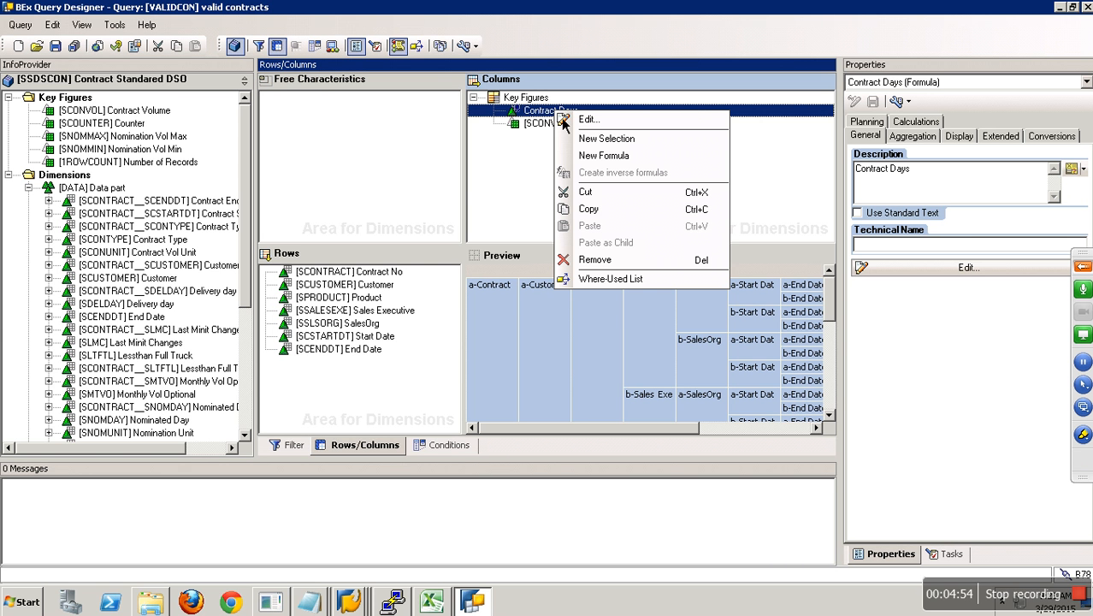
{"action": "left_click", "coordinate": [537, 150]}
{"action": "left_click", "coordinate": [547, 112]}
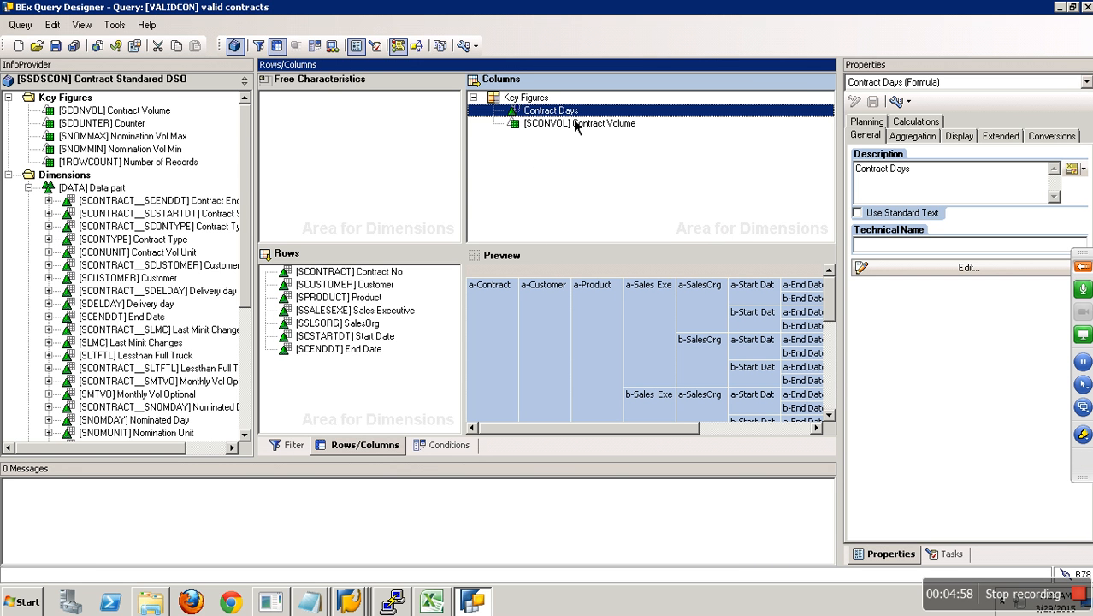
{"action": "key", "text": "Delete"}
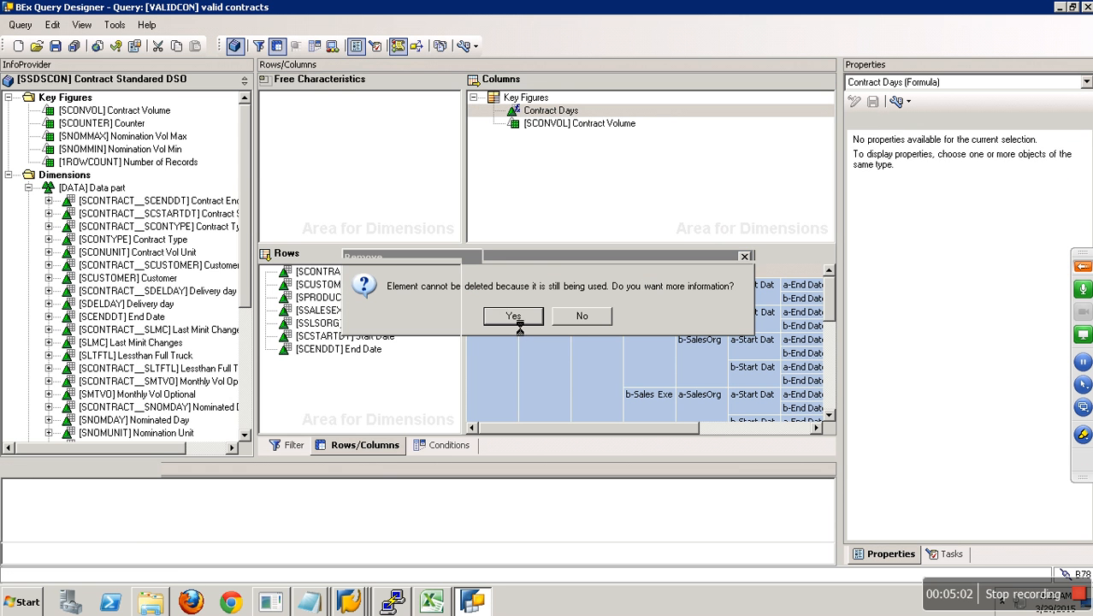
{"action": "left_click", "coordinate": [513, 316]}
Step: Remove Condition 1 from the query and the Contract Days formula from the Key Figures structure
{"action": "left_click", "coordinate": [450, 446]}
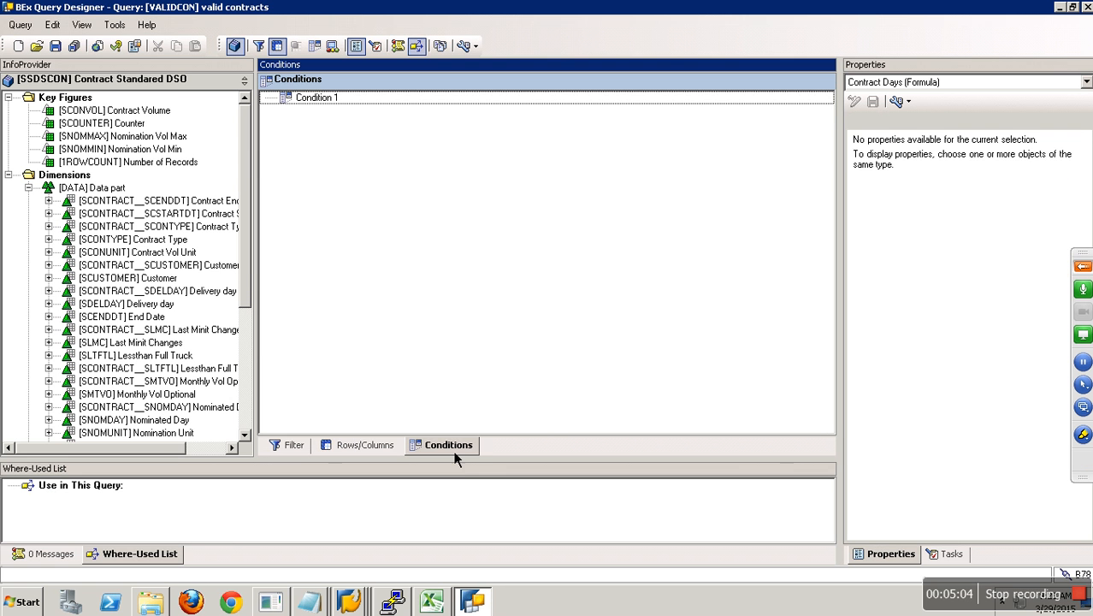
{"action": "right_click", "coordinate": [311, 103]}
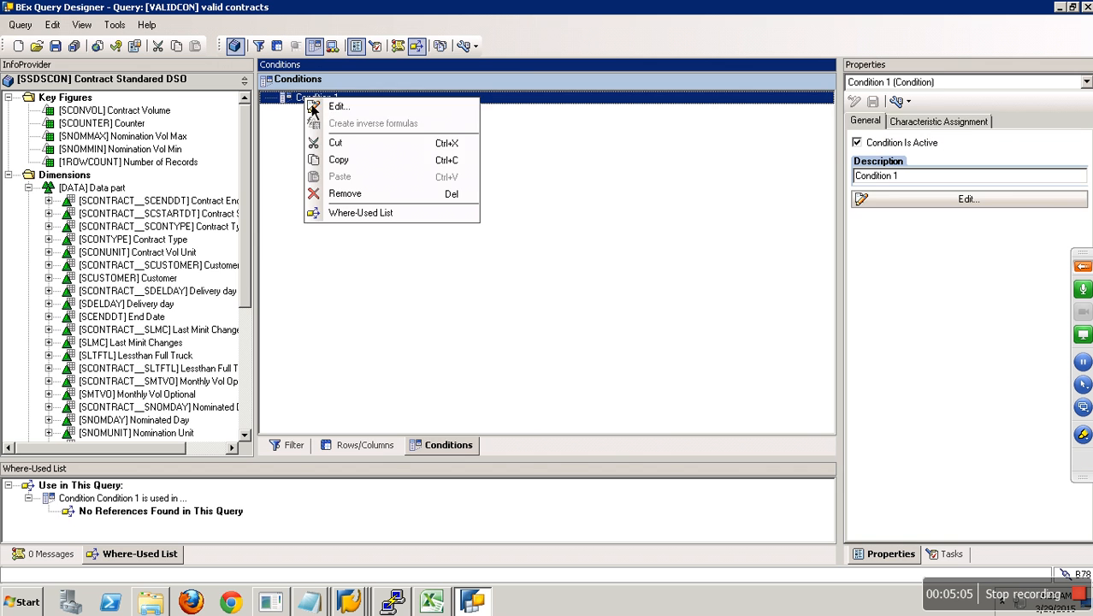
{"action": "left_click", "coordinate": [360, 198]}
{"action": "left_click", "coordinate": [369, 447]}
{"action": "left_click_drag", "start_coordinate": [547, 111], "coordinate": [173, 138]}
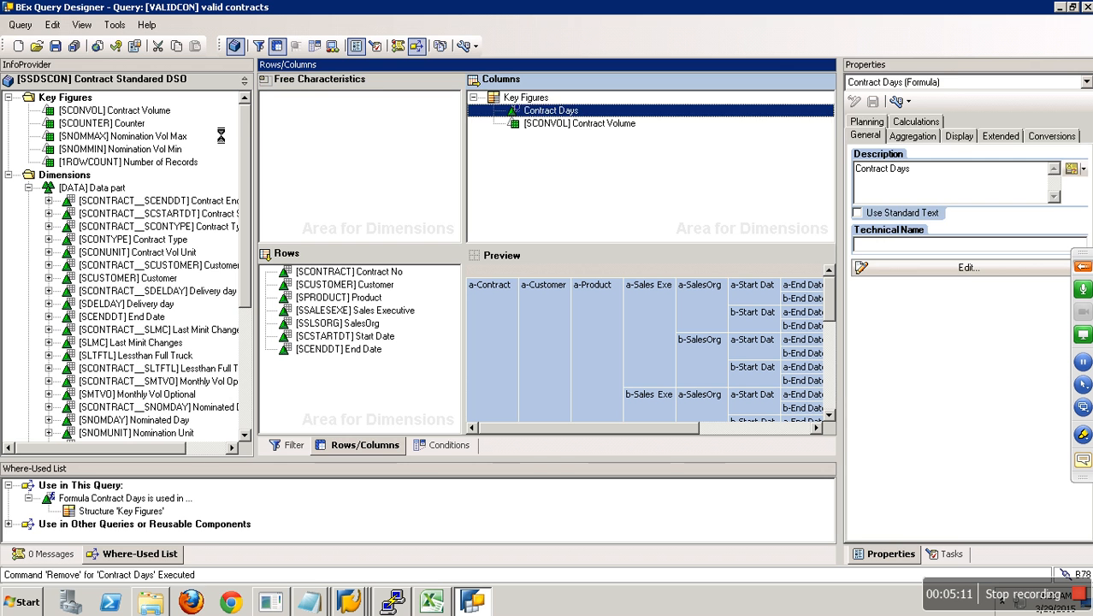
{"action": "right_click", "coordinate": [77, 99]}
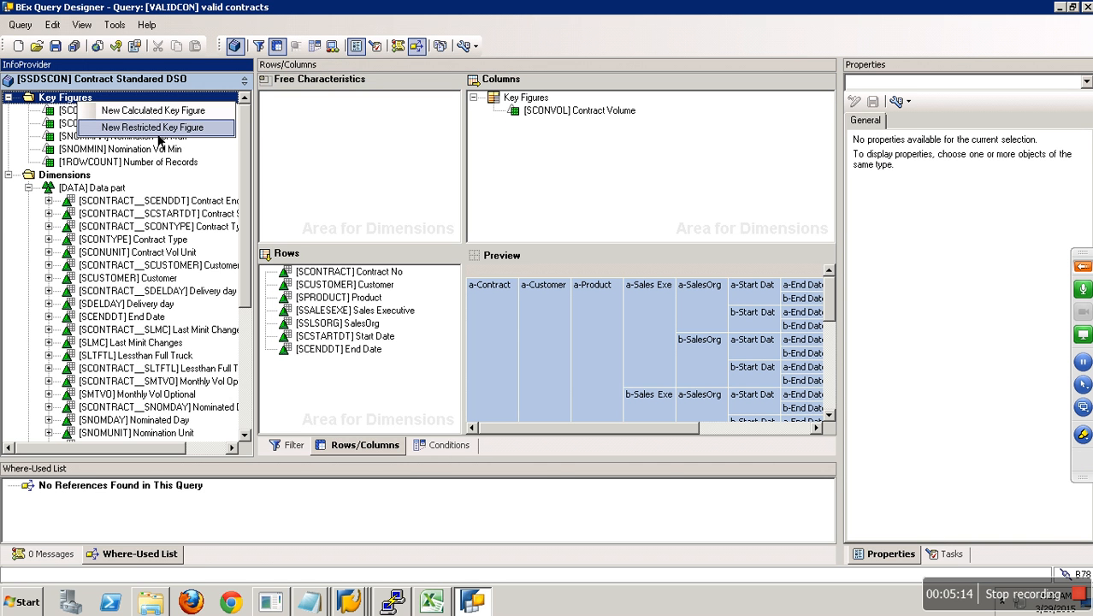
{"action": "left_click", "coordinate": [158, 130]}
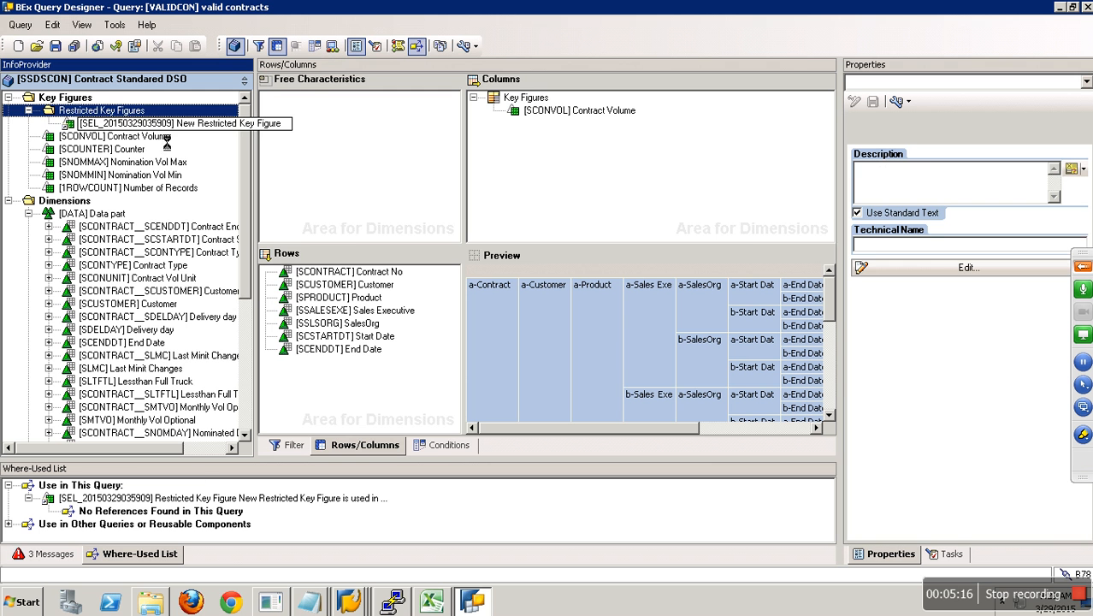
{"action": "right_click", "coordinate": [174, 125]}
{"action": "left_click", "coordinate": [199, 137]}
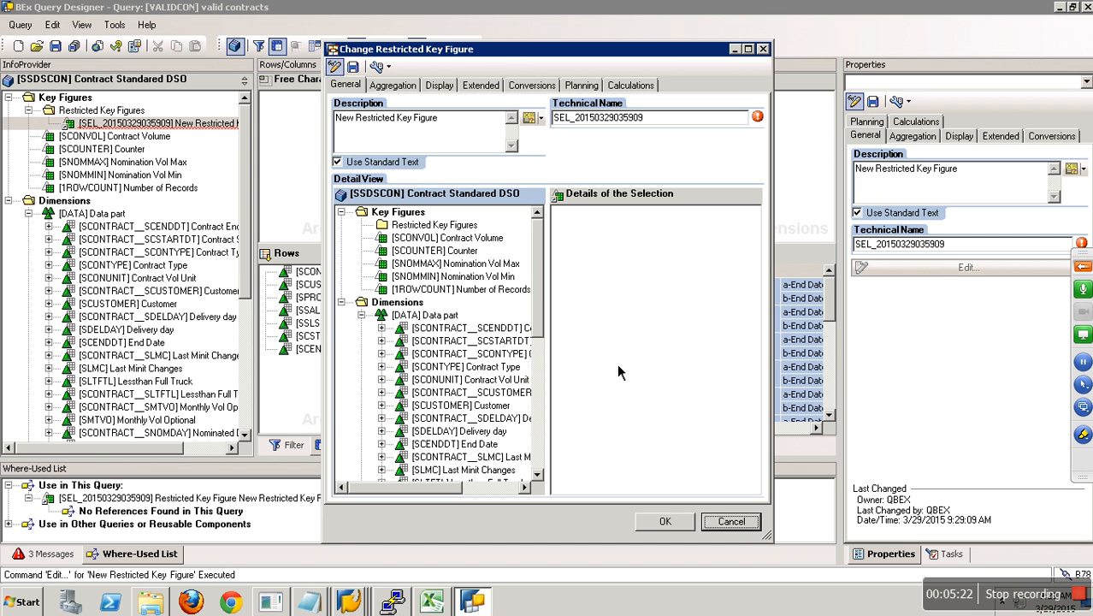
{"action": "left_click", "coordinate": [731, 520]}
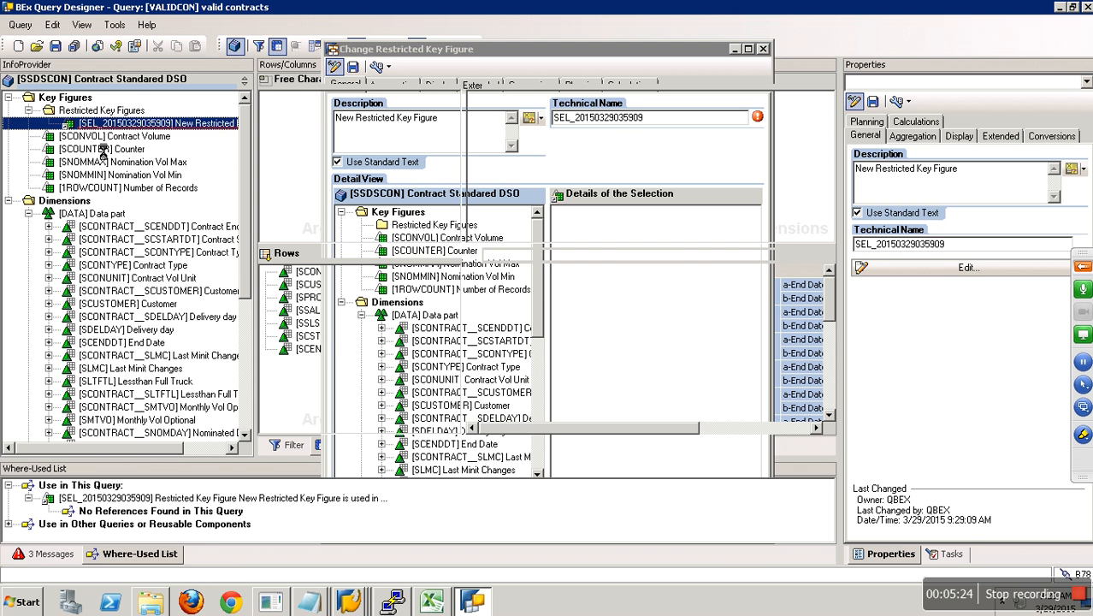
{"action": "right_click", "coordinate": [129, 124]}
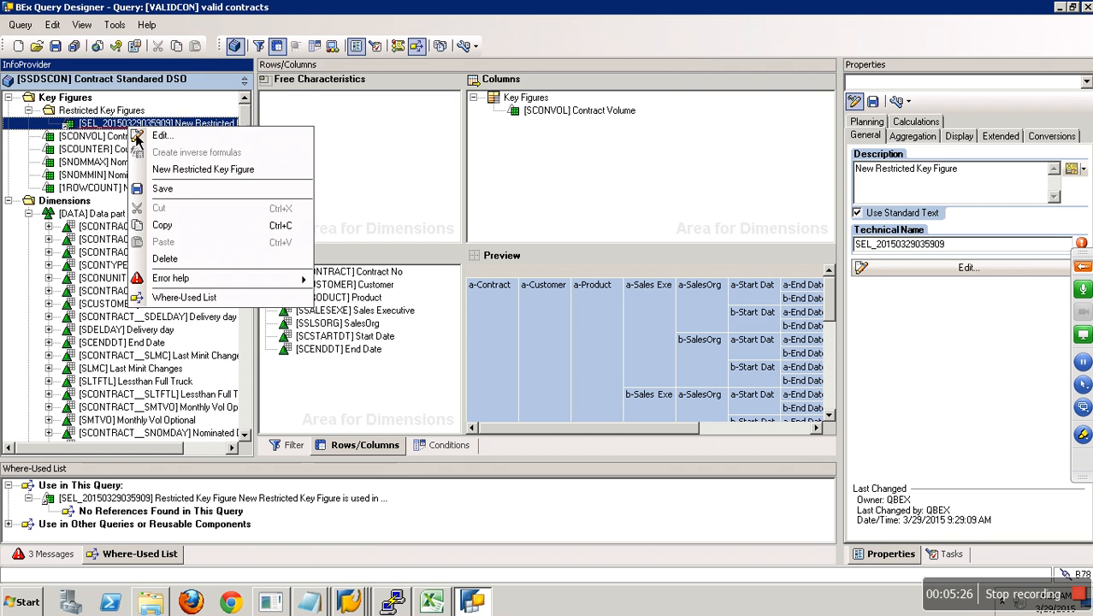
{"action": "left_click", "coordinate": [165, 258]}
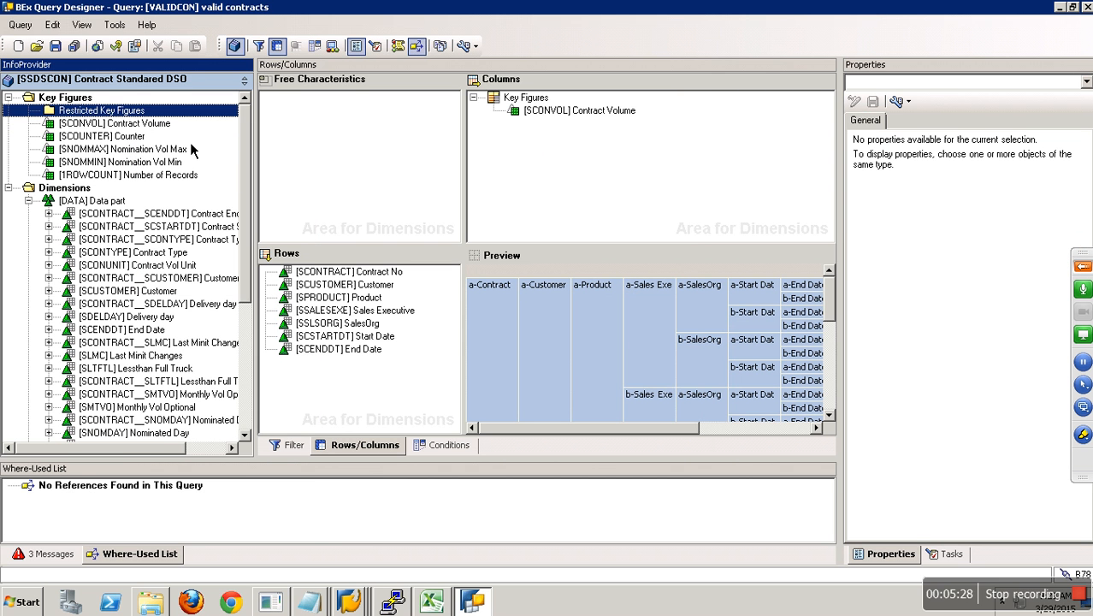
Step: Create a new calculated key figure in the Contract Standared DSO and describe it as Contract Days
{"action": "right_click", "coordinate": [91, 98]}
{"action": "left_click", "coordinate": [160, 121]}
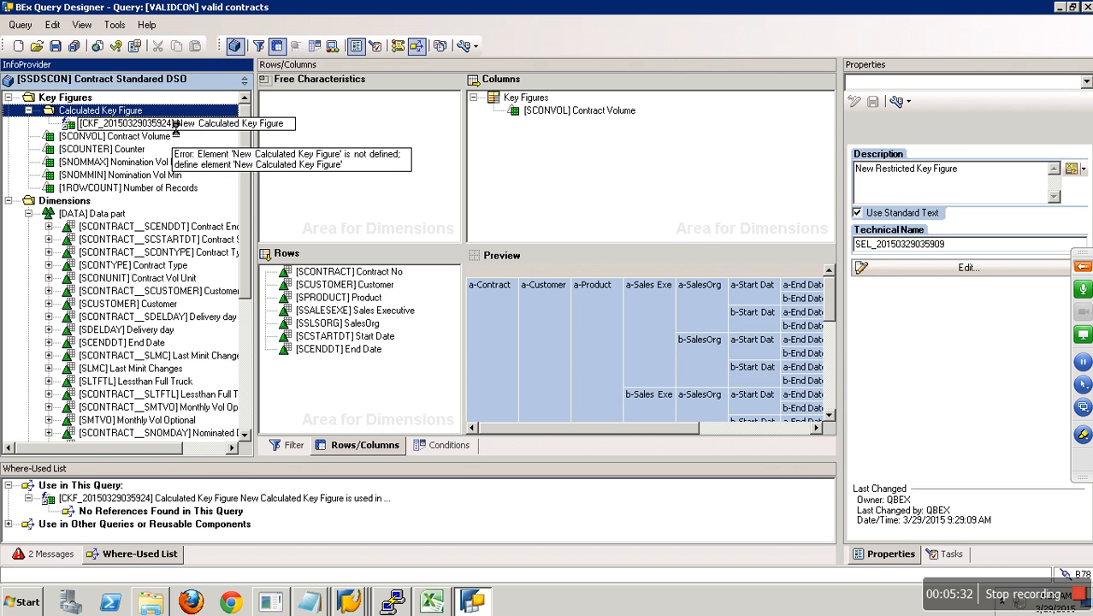
{"action": "right_click", "coordinate": [194, 124]}
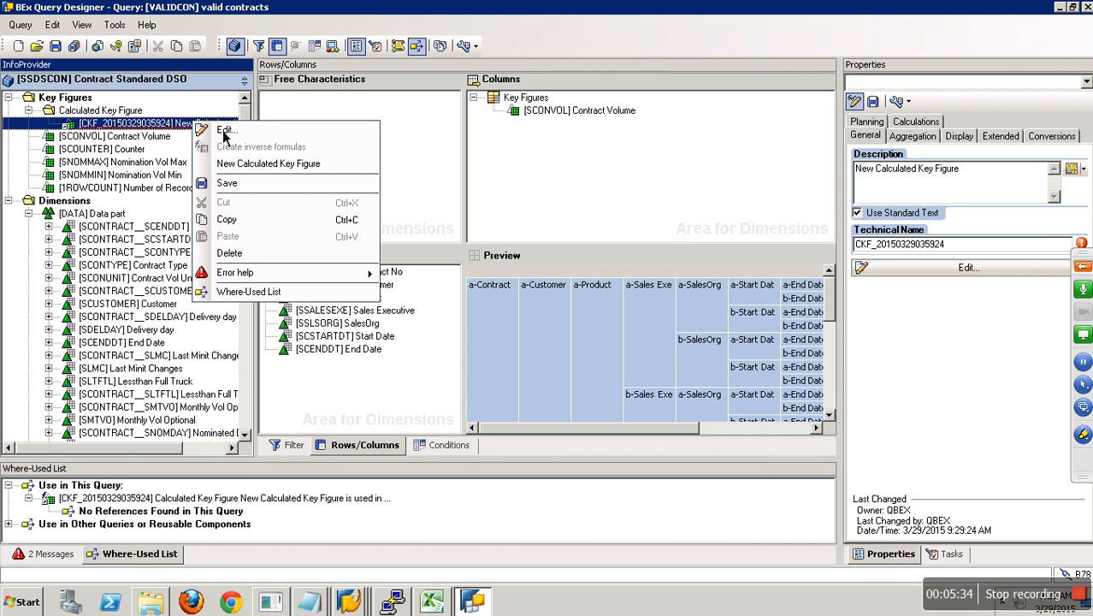
{"action": "left_click", "coordinate": [239, 132]}
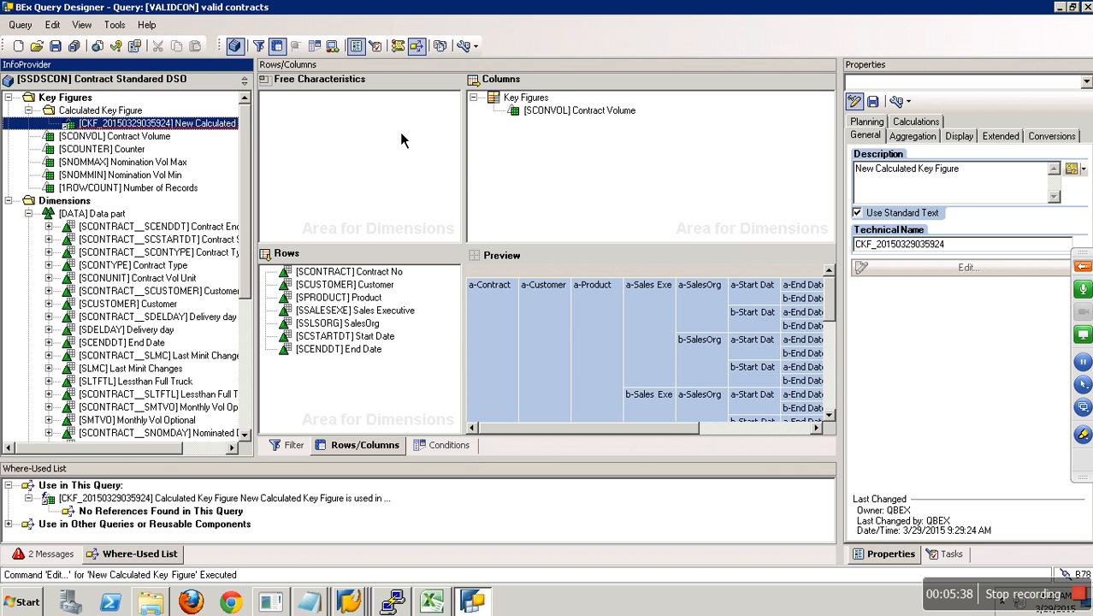
{"action": "left_click_drag", "start_coordinate": [450, 124], "coordinate": [336, 120]}
{"action": "type", "text": "Contract Days"}
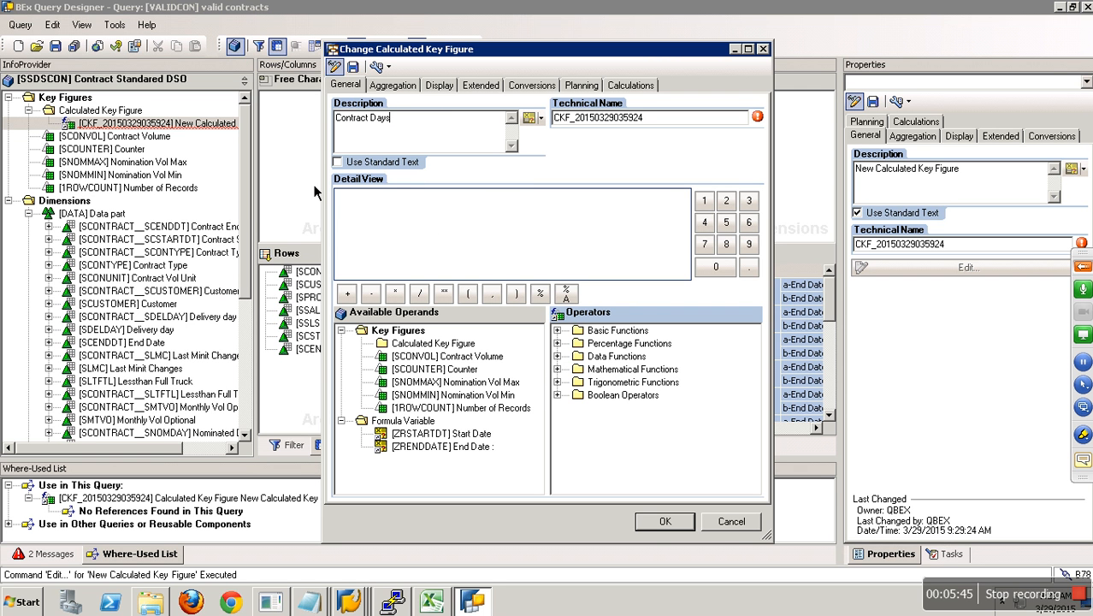
Step: Define and save Contract Days as [ZRENDDATE] End Date minus [ZRSTARTDT] Start Date, and add it to the Key Figures structure
{"action": "left_click", "coordinate": [432, 229]}
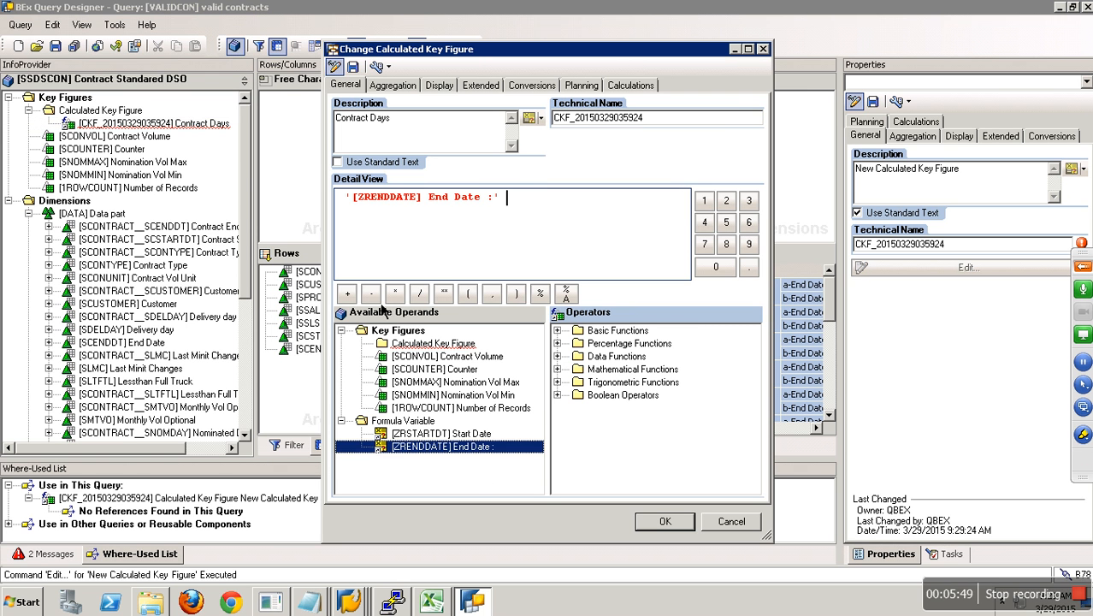
{"action": "left_click", "coordinate": [376, 299]}
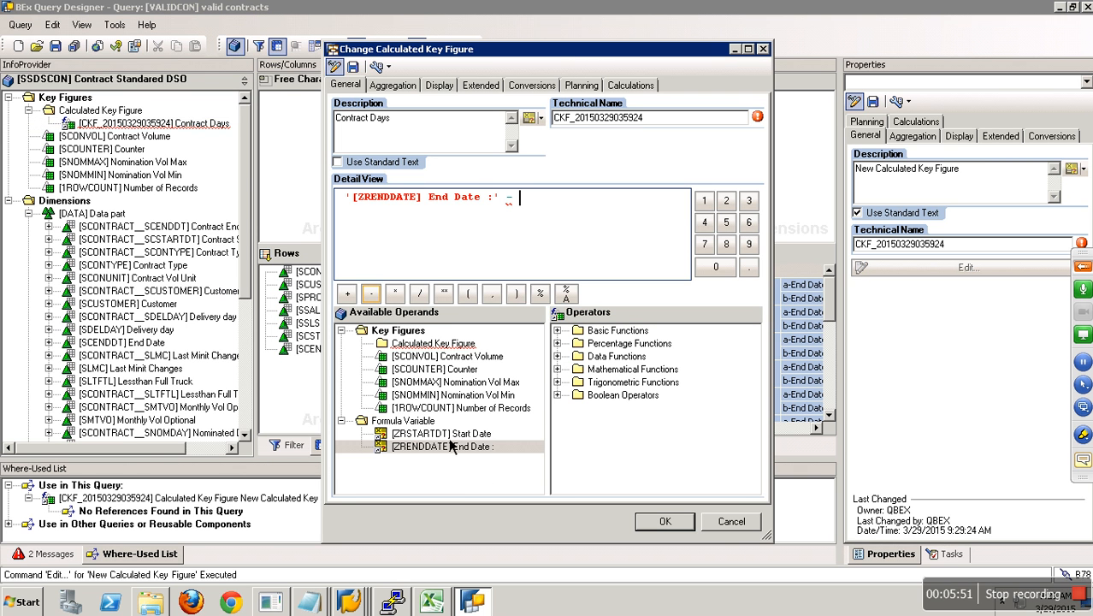
{"action": "left_click_drag", "start_coordinate": [441, 433], "coordinate": [566, 214]}
{"action": "left_click", "coordinate": [352, 66]}
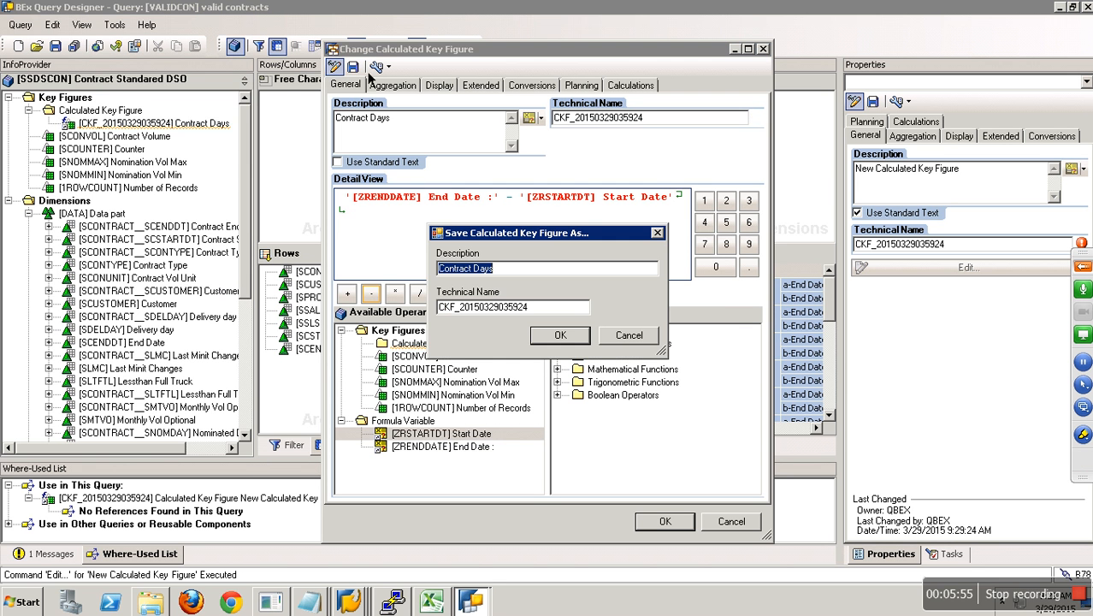
{"action": "left_click", "coordinate": [579, 339]}
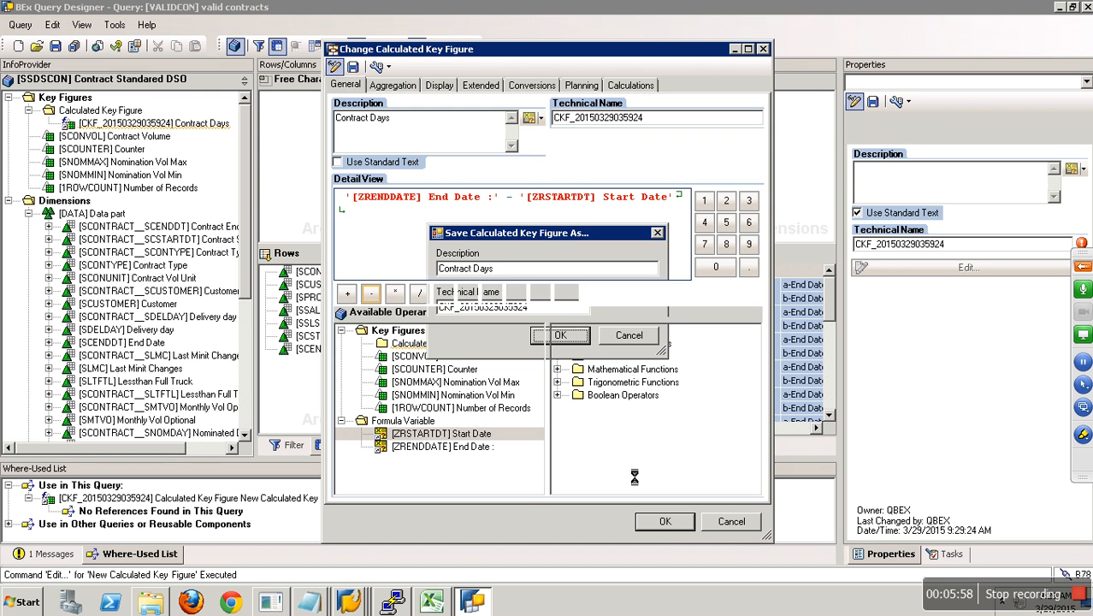
{"action": "left_click", "coordinate": [666, 523]}
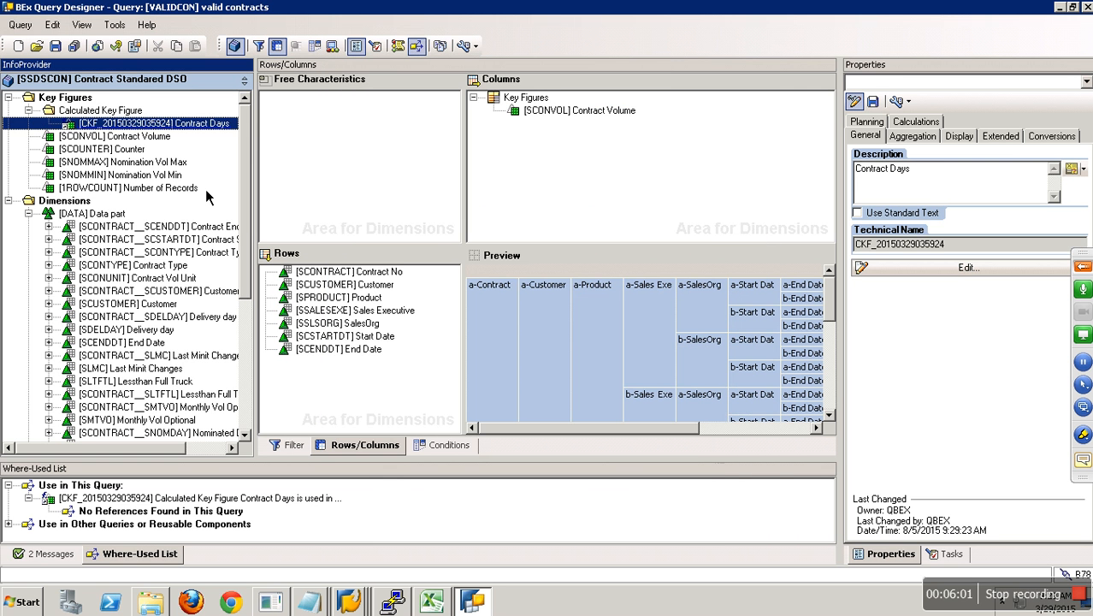
{"action": "left_click_drag", "start_coordinate": [171, 123], "coordinate": [537, 150]}
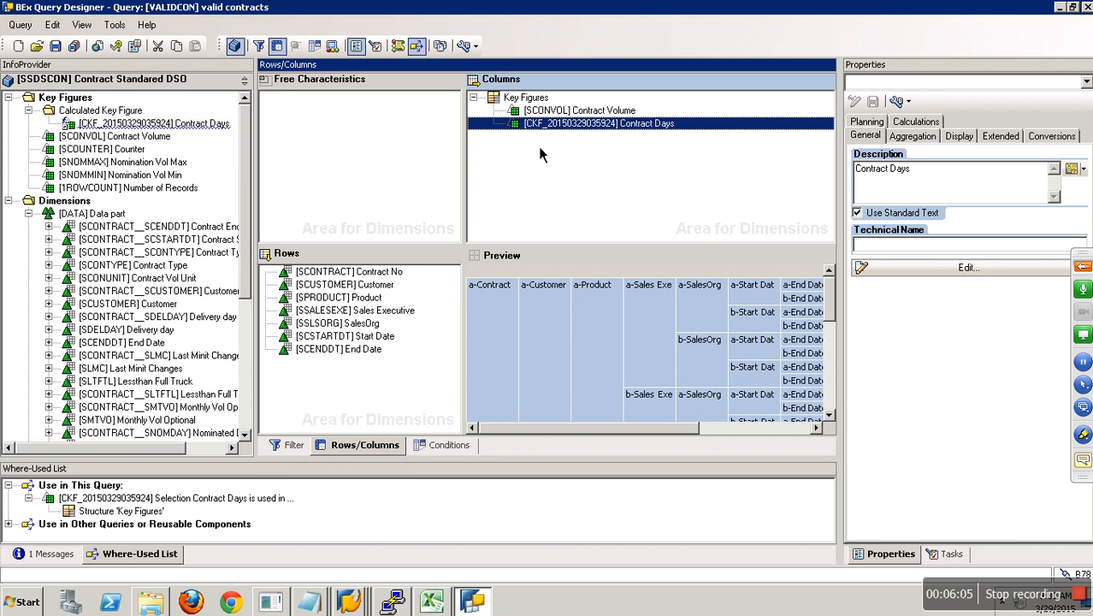
Step: Create a new condition in the Conditions area of the valid contracts query
{"action": "left_click", "coordinate": [462, 448]}
{"action": "right_click", "coordinate": [359, 129]}
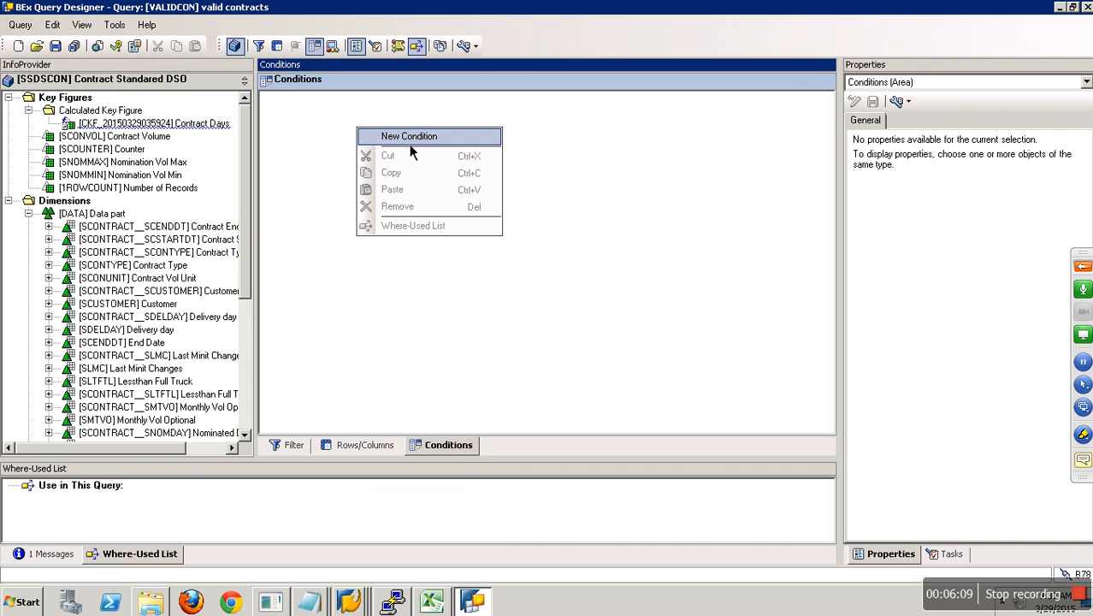
{"action": "left_click", "coordinate": [411, 139]}
{"action": "left_click", "coordinate": [325, 101]}
Step: Define Condition 2 as Contract Days Less Than 720, and save the query
{"action": "right_click", "coordinate": [321, 100]}
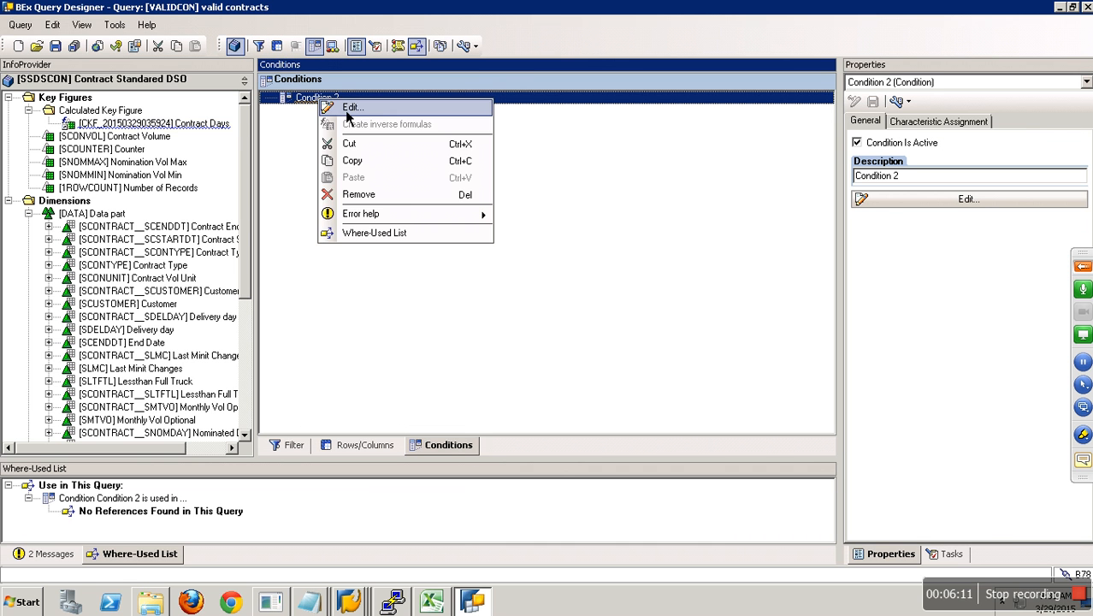
{"action": "left_click", "coordinate": [348, 109]}
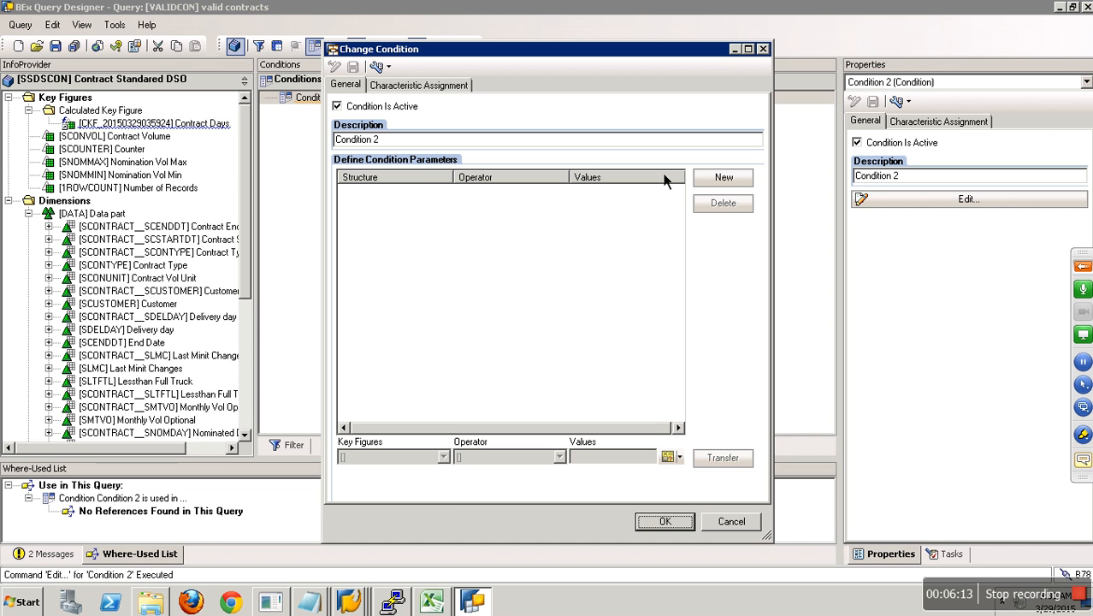
{"action": "left_click", "coordinate": [724, 176]}
{"action": "left_click", "coordinate": [443, 458]}
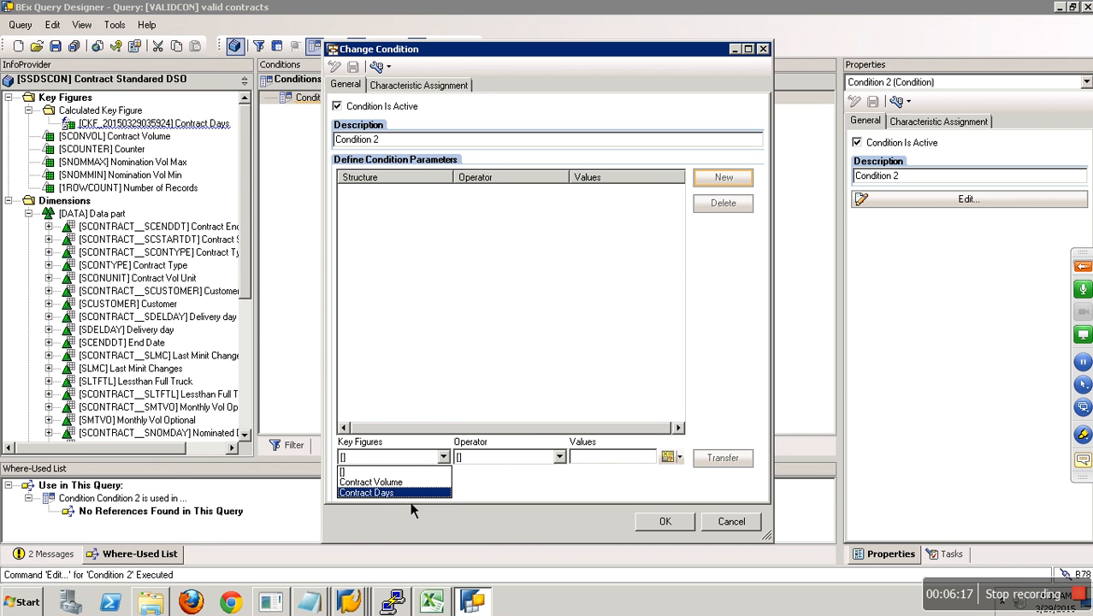
{"action": "left_click", "coordinate": [410, 494]}
{"action": "left_click", "coordinate": [488, 455]}
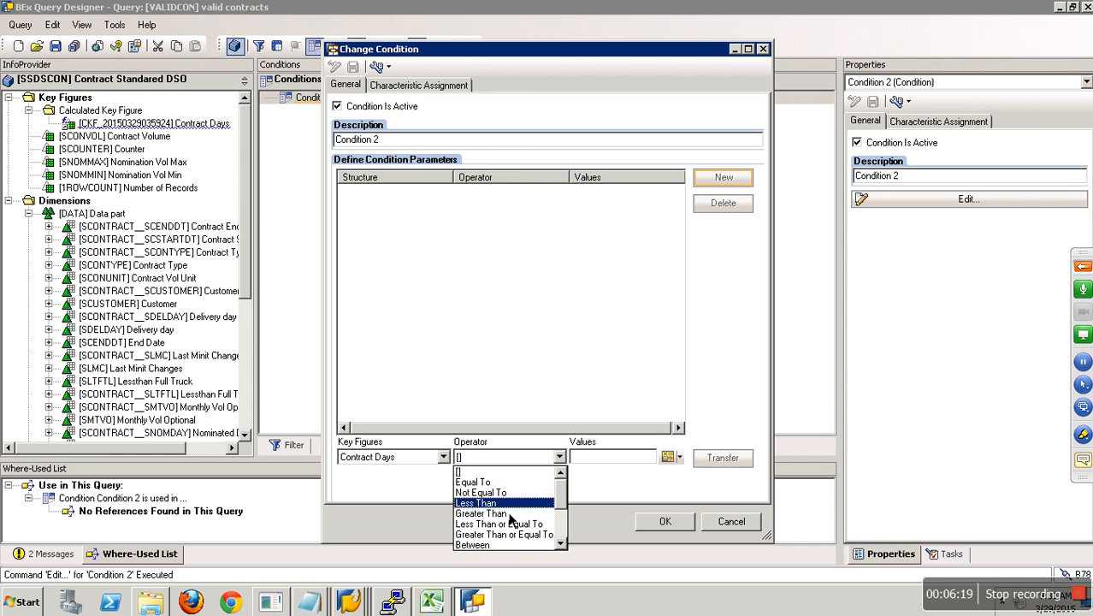
{"action": "left_click", "coordinate": [506, 504]}
{"action": "left_click", "coordinate": [607, 457]}
{"action": "type", "text": "720"}
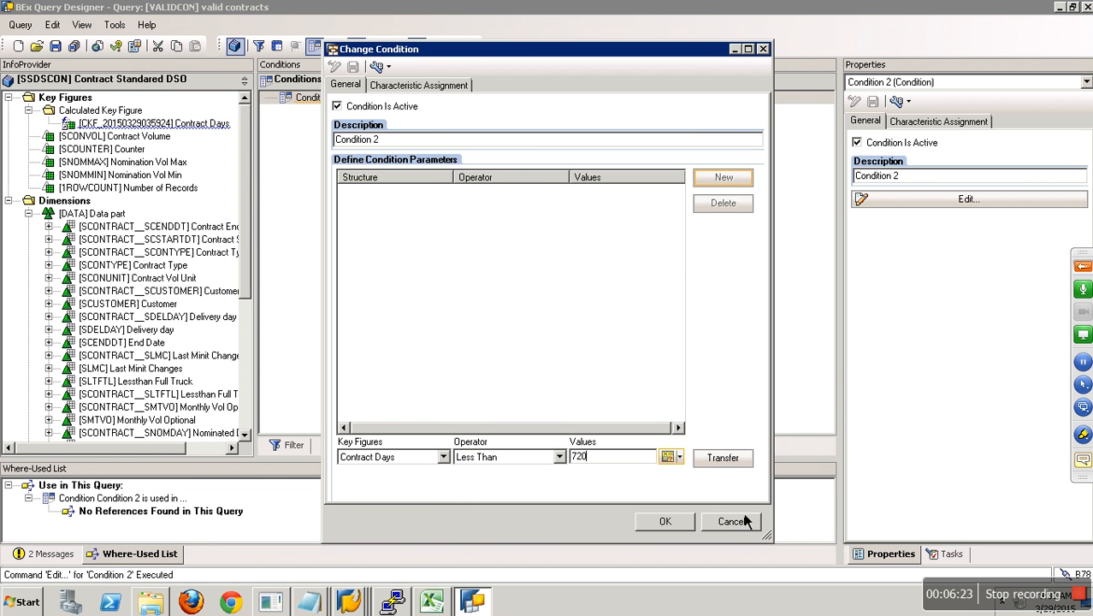
{"action": "left_click", "coordinate": [742, 460]}
{"action": "left_click", "coordinate": [665, 523]}
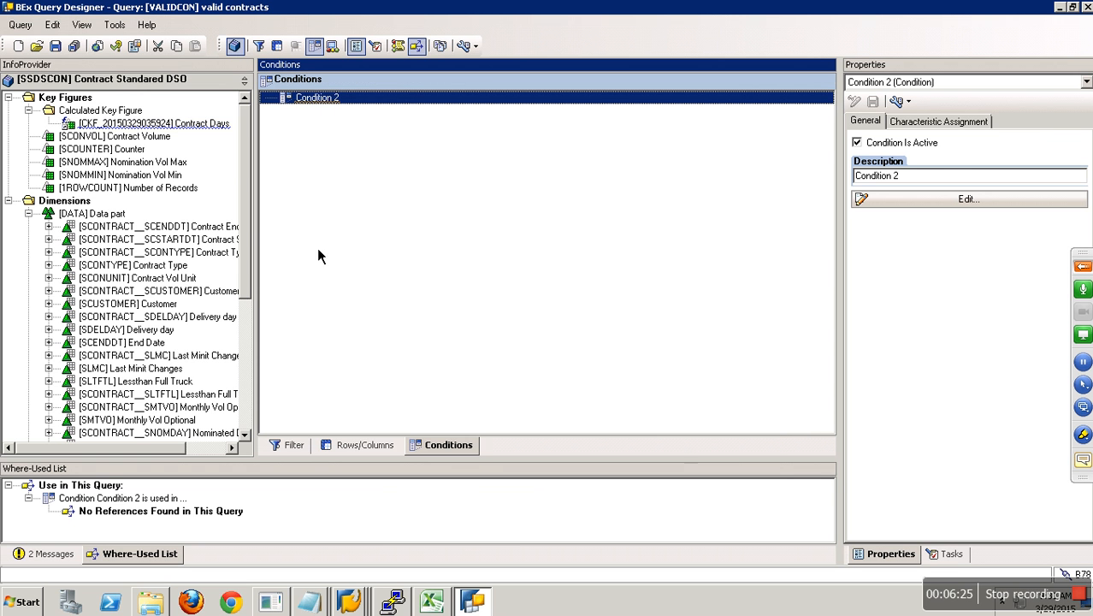
{"action": "left_click", "coordinate": [55, 46]}
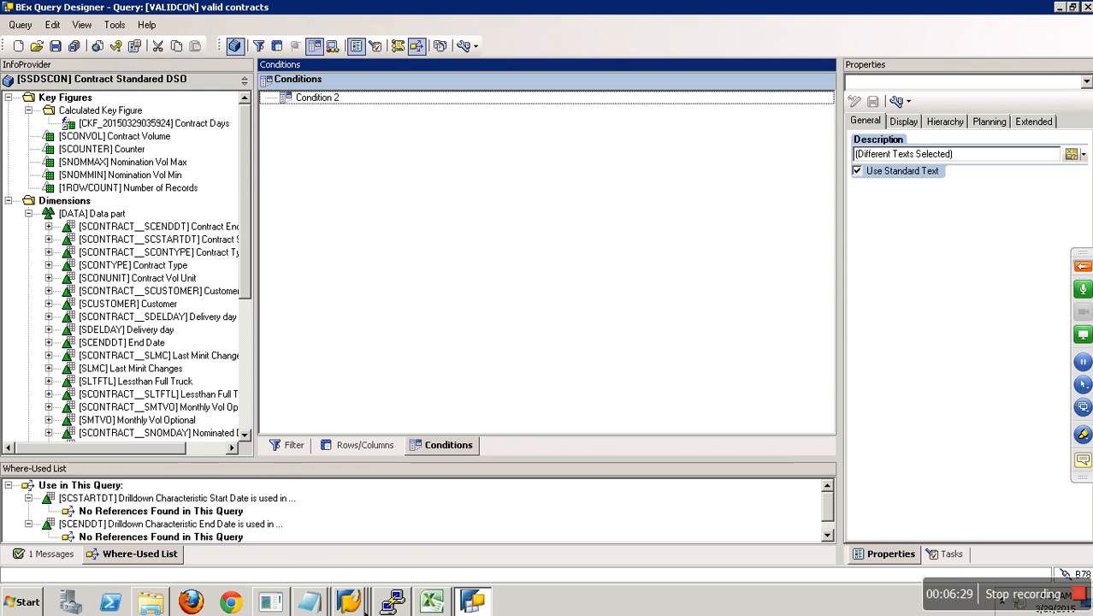
Step: Switch to SAP GUI and rerun the valid contracts query through transaction /nrsrt
{"action": "left_click", "coordinate": [357, 600]}
{"action": "left_click", "coordinate": [353, 523]}
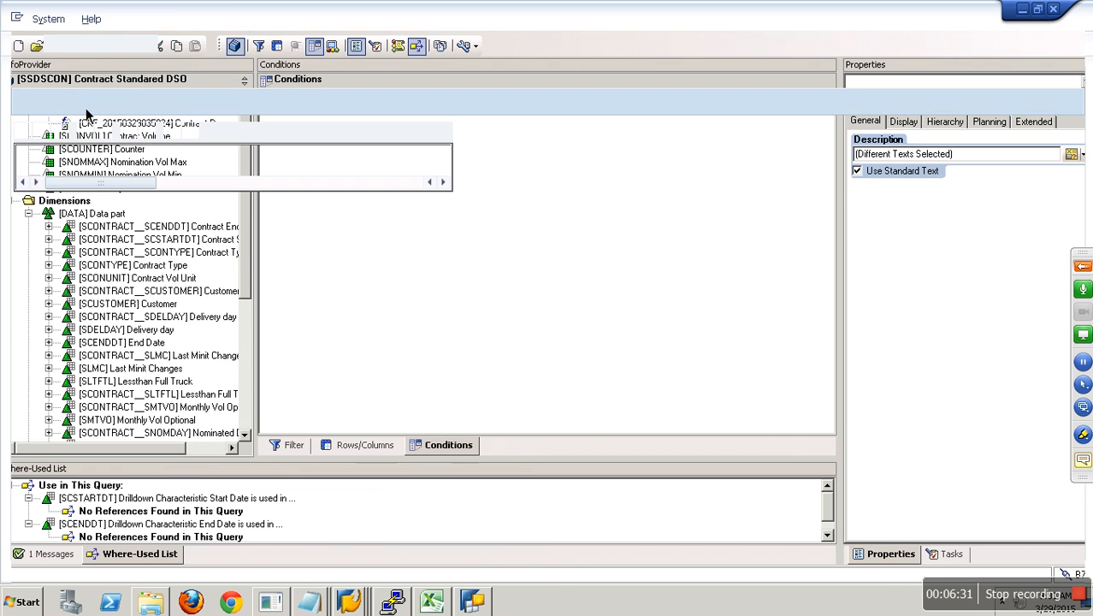
{"action": "type", "text": "/nrsrt"}
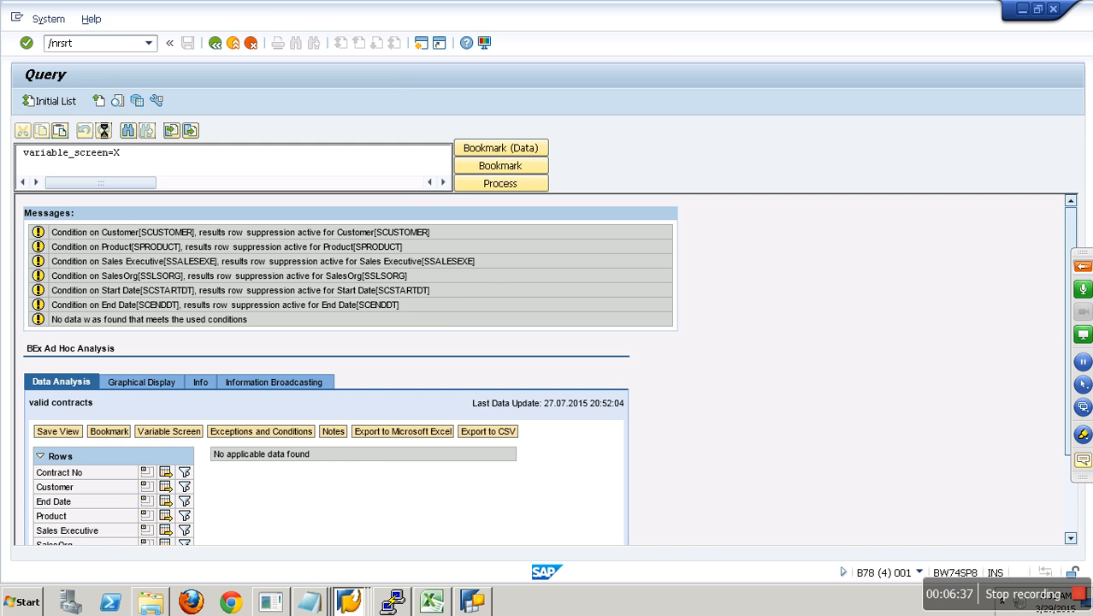
{"action": "key", "text": "Return"}
{"action": "left_click", "coordinate": [50, 104]}
{"action": "left_click", "coordinate": [475, 607]}
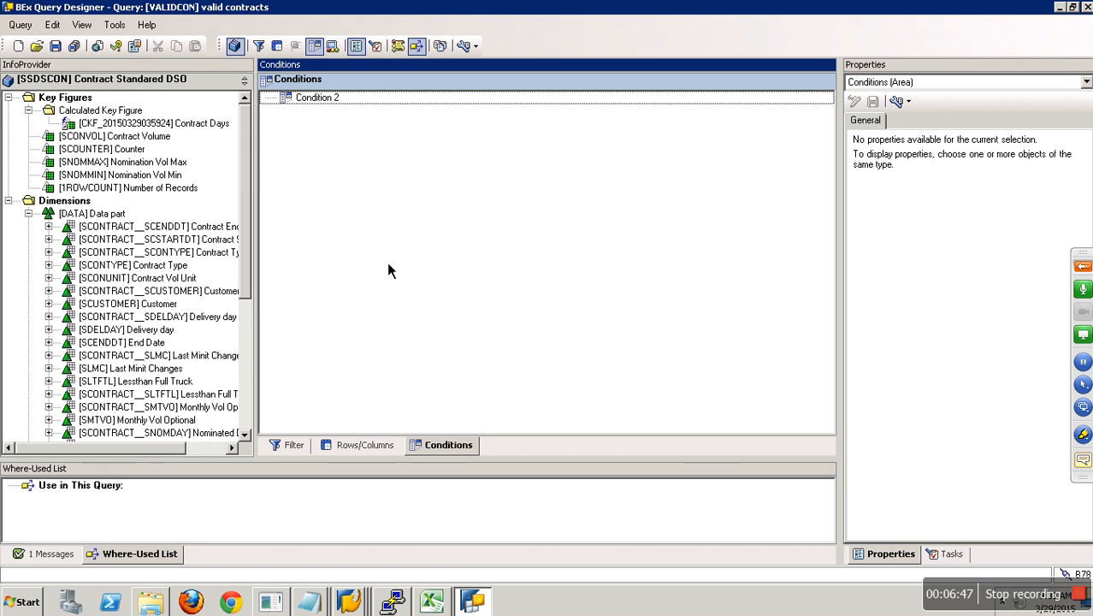
{"action": "left_click", "coordinate": [470, 598]}
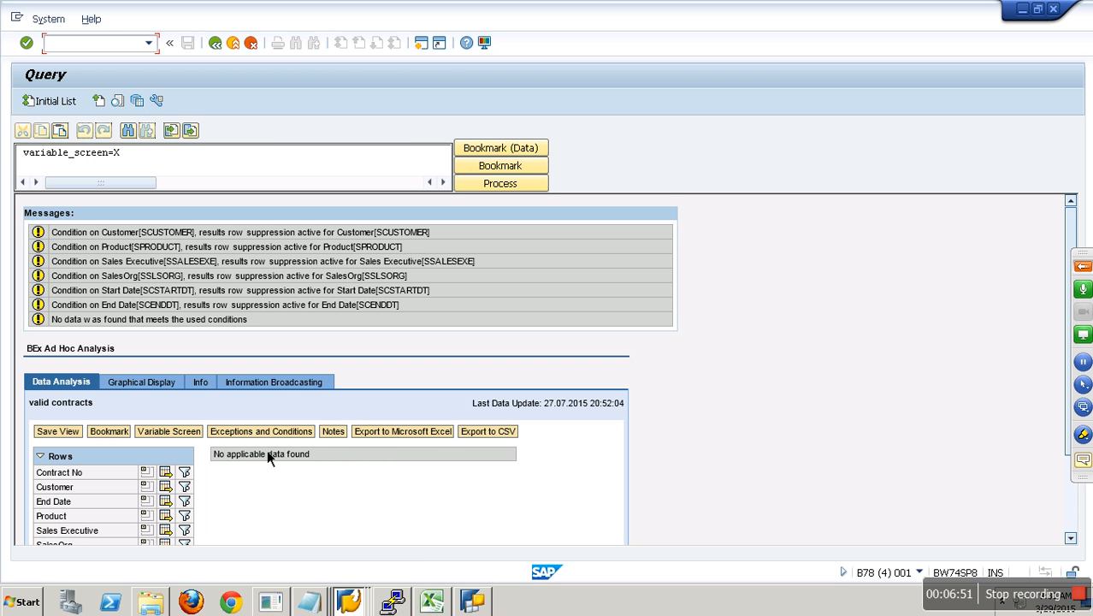
Step: Show the query's exceptions and conditions, and toggle Condition 2 between active and inactive to compare the contracts returned
{"action": "left_click", "coordinate": [227, 432]}
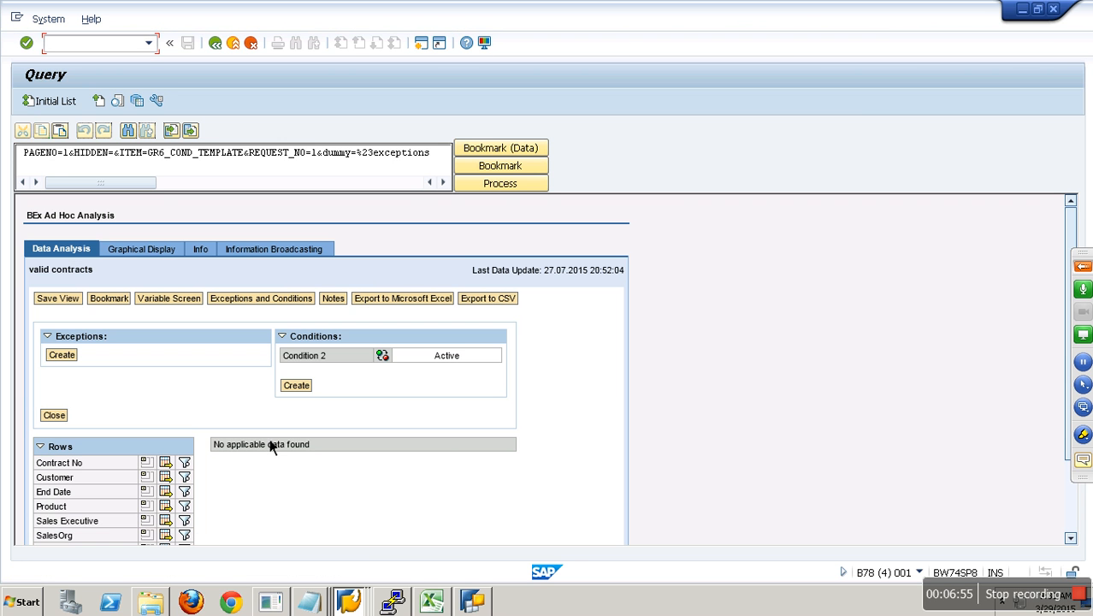
{"action": "left_click", "coordinate": [384, 358]}
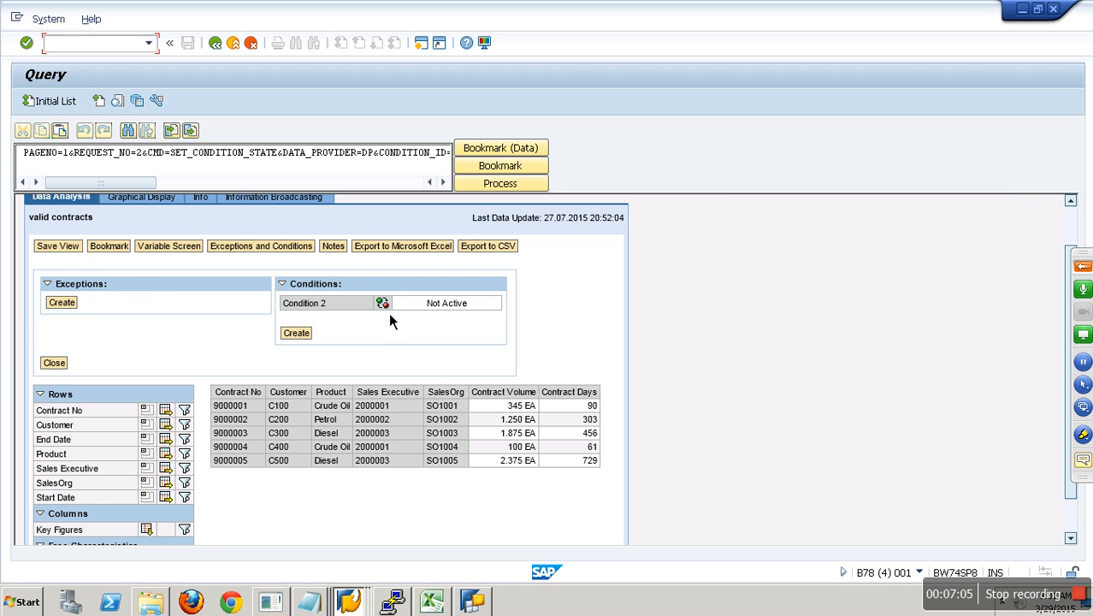
{"action": "scroll", "coordinate": [446, 509], "scroll_direction": "down", "scroll_amount": 3}
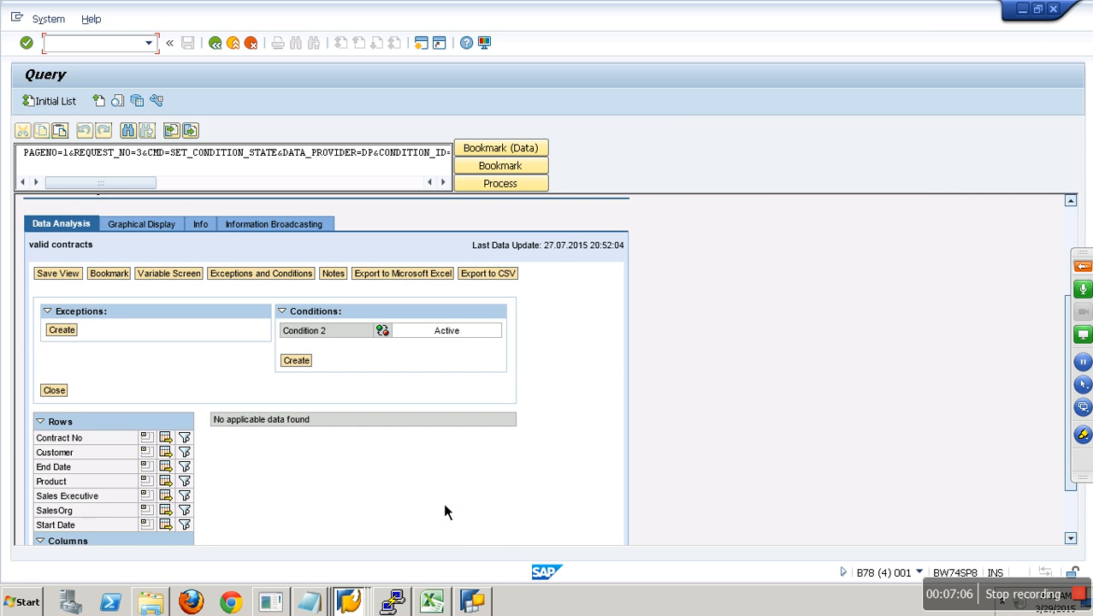
{"action": "scroll", "coordinate": [441, 500], "scroll_direction": "up", "scroll_amount": 3}
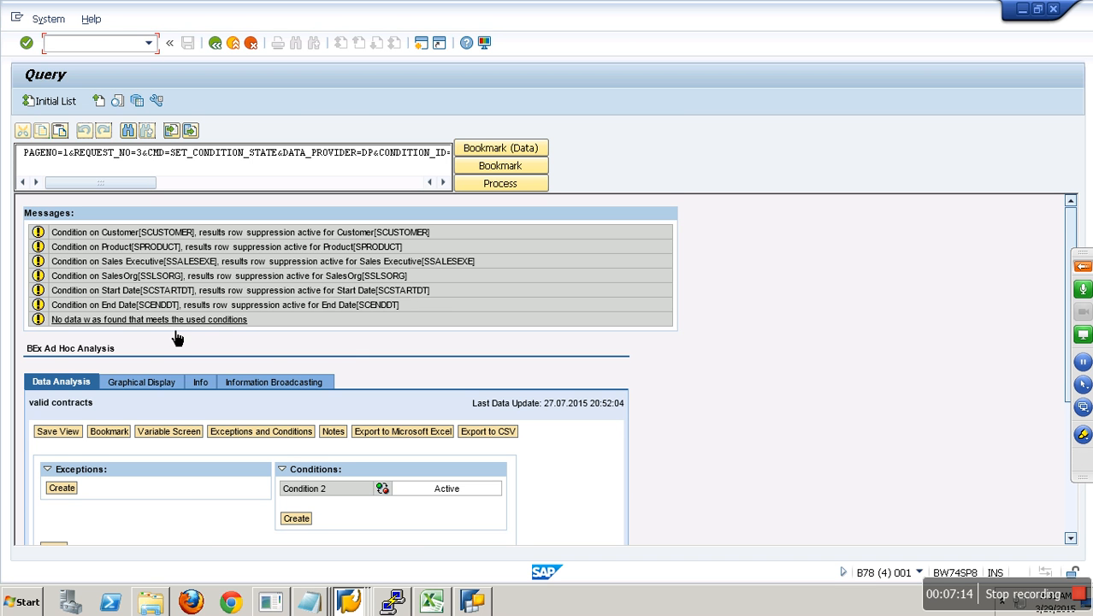
{"action": "scroll", "coordinate": [347, 340], "scroll_direction": "down", "scroll_amount": 3}
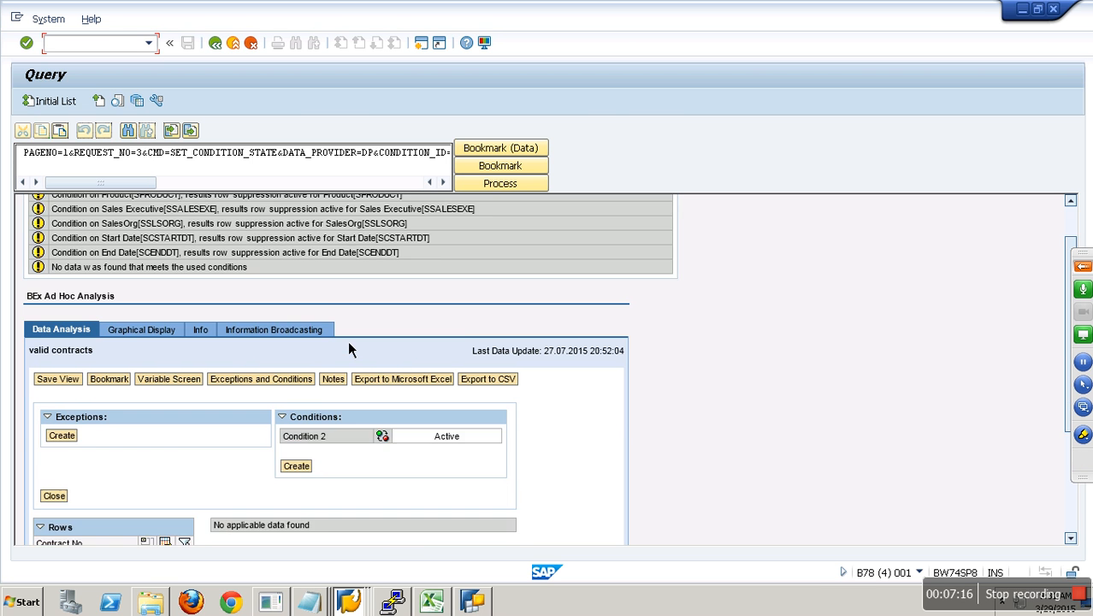
{"action": "left_click", "coordinate": [383, 384]}
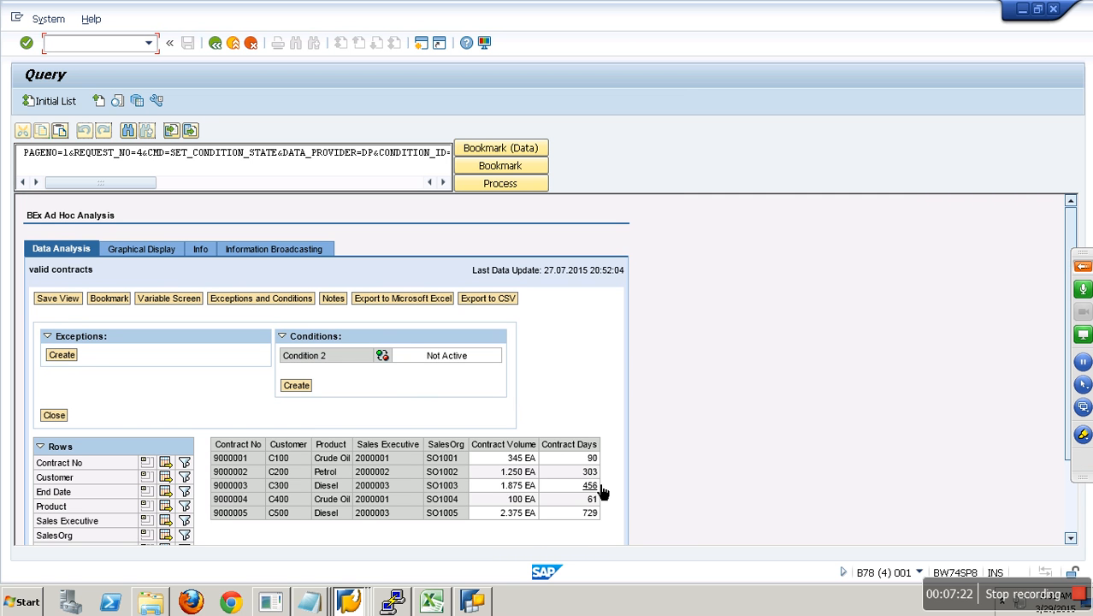
Step: Switch back to BEx Query Designer, try to edit Condition 2, and quit the application
{"action": "left_click", "coordinate": [475, 601]}
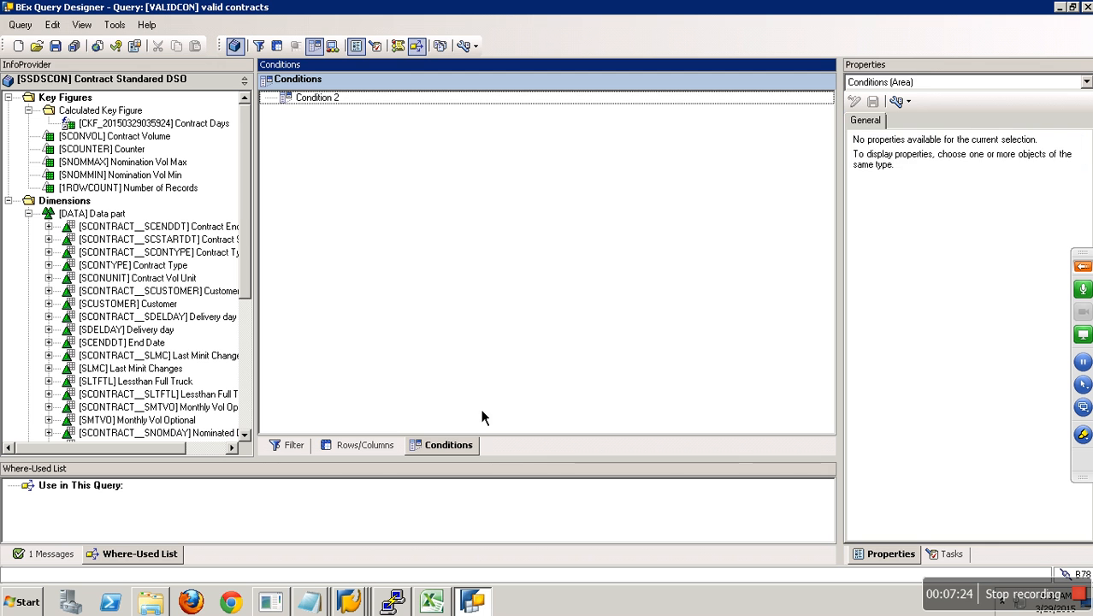
{"action": "right_click", "coordinate": [329, 101]}
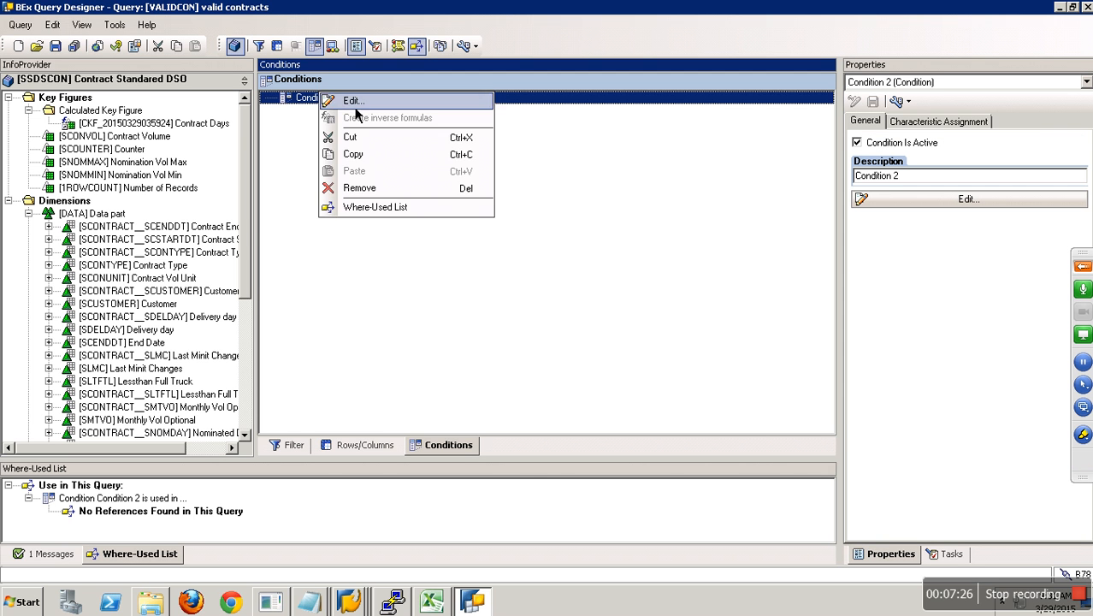
{"action": "left_click", "coordinate": [355, 106]}
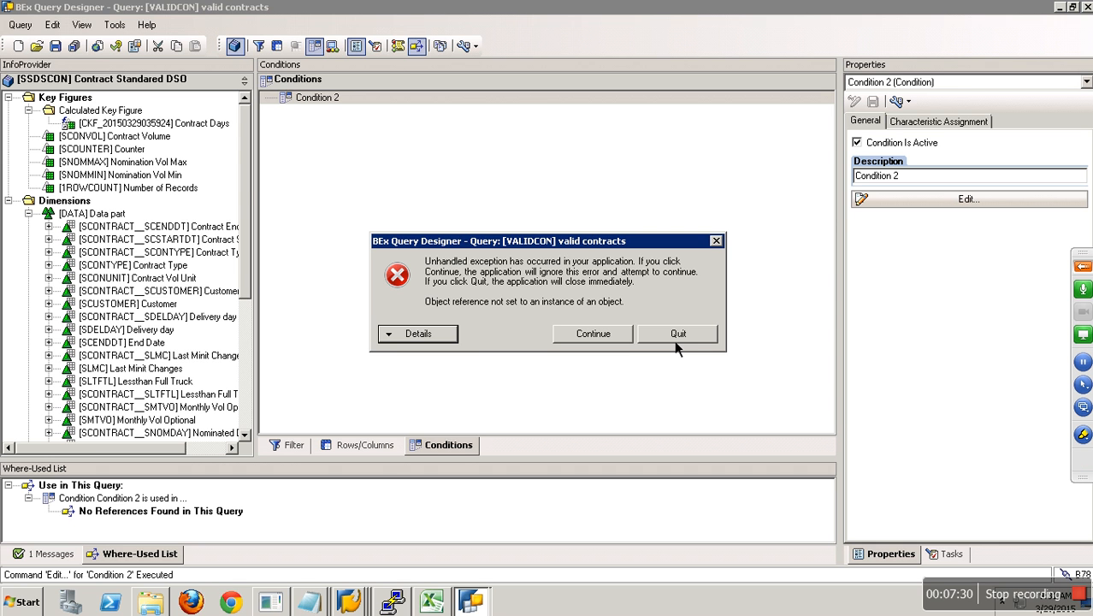
{"action": "left_click", "coordinate": [676, 337]}
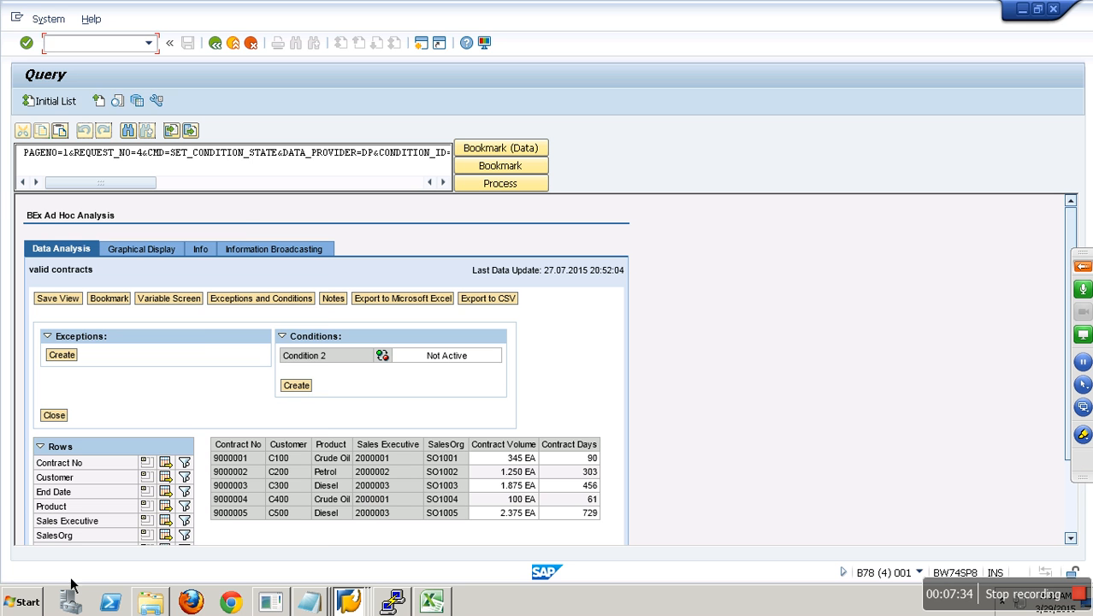
Step: Restart BEx Query Designer, log on to BW74HANASP8 with the account password, and toggle Condition 2 on again in the SAP GUI result
{"action": "left_click", "coordinate": [26, 601]}
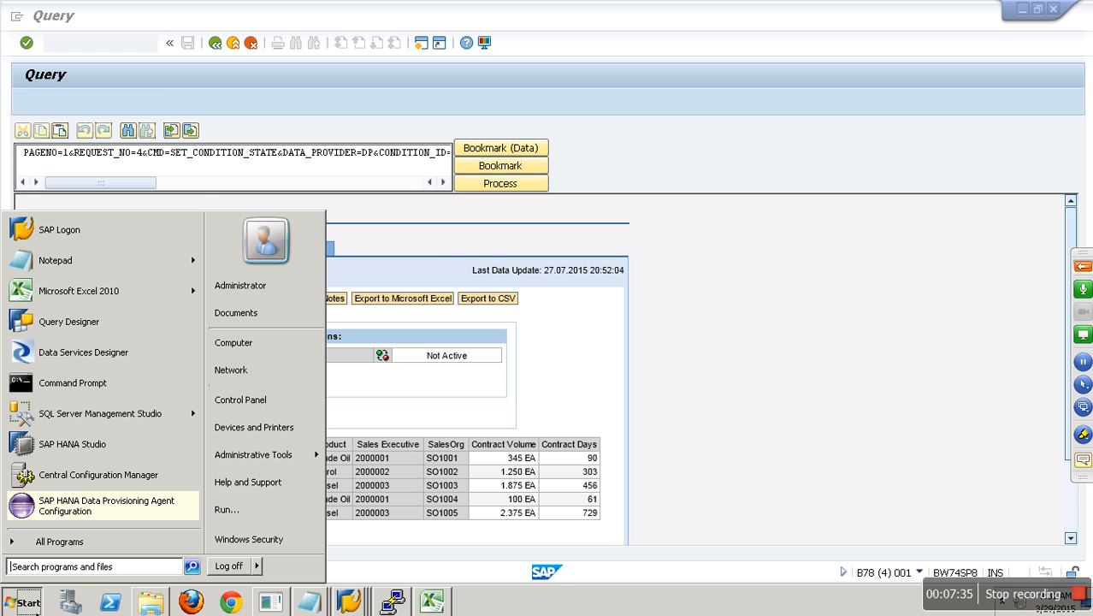
{"action": "left_click", "coordinate": [51, 323]}
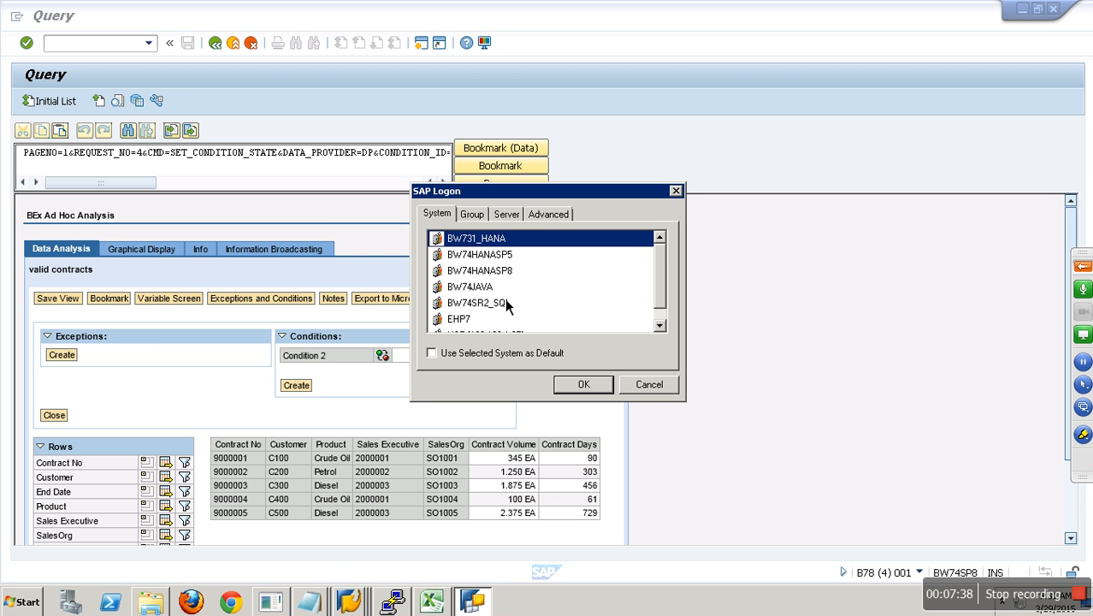
{"action": "left_click", "coordinate": [503, 271]}
{"action": "left_click", "coordinate": [583, 383]}
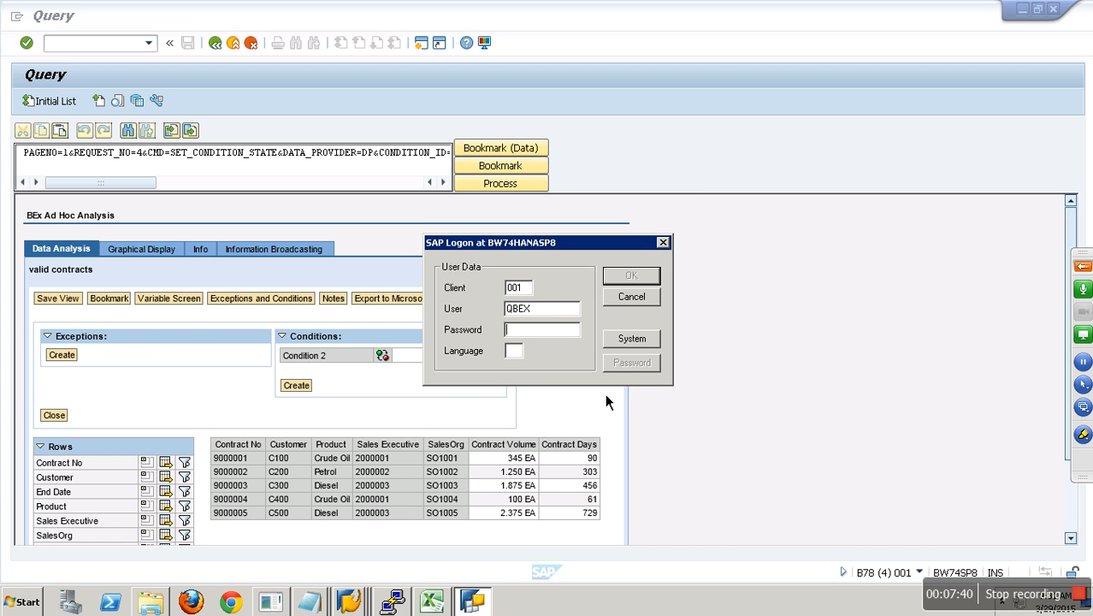
{"action": "type", "text": "**********"}
{"action": "left_click", "coordinate": [615, 280]}
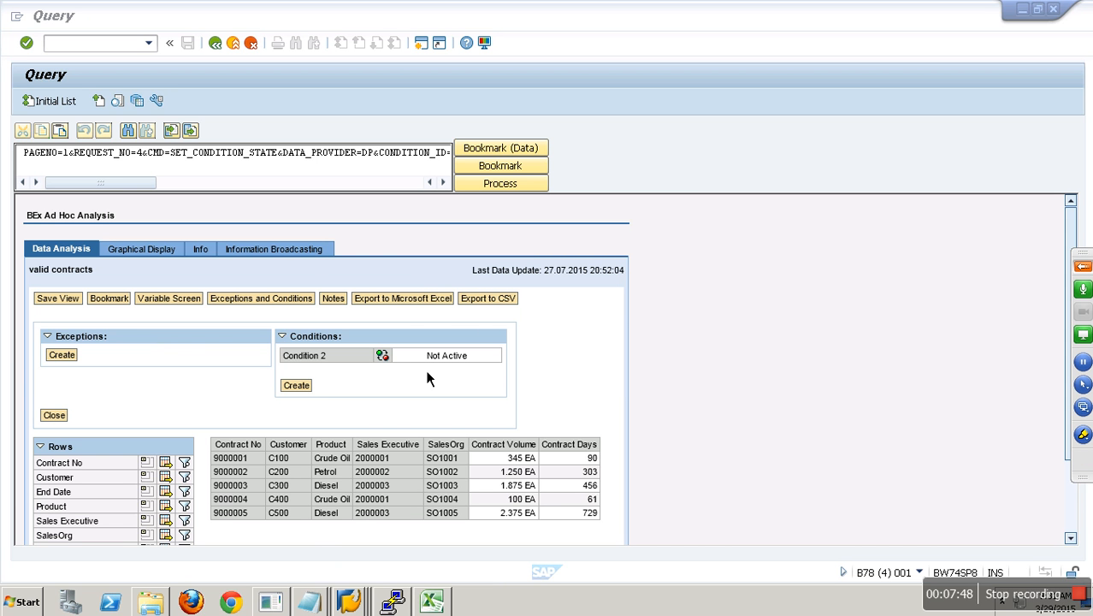
{"action": "left_click", "coordinate": [383, 356]}
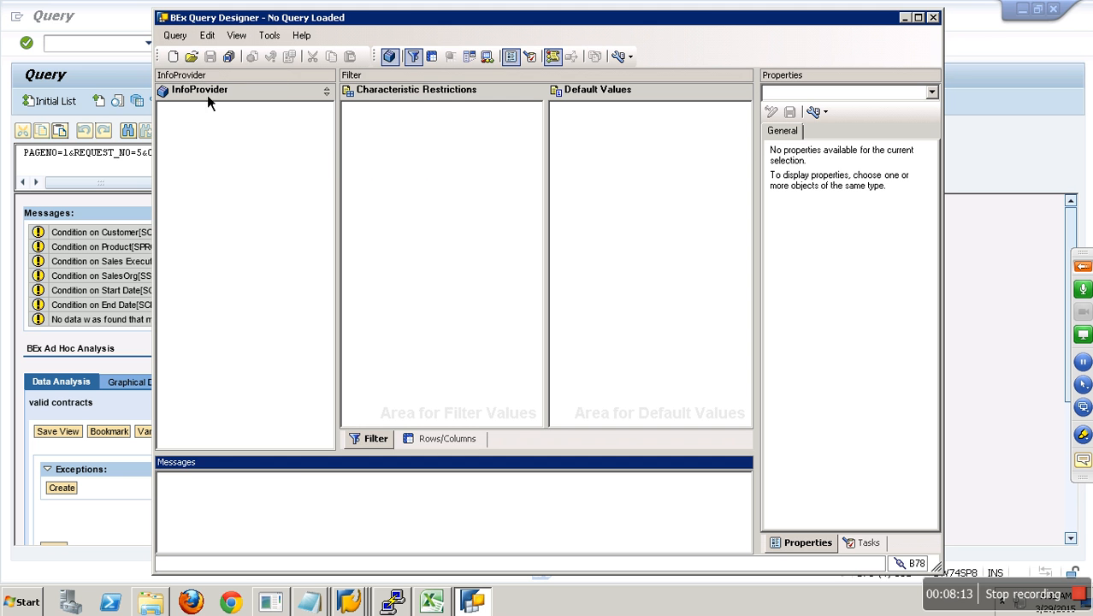
Step: Search the queries for VALIDCON by description and technical name, and open the valid contracts query
{"action": "left_click", "coordinate": [191, 56]}
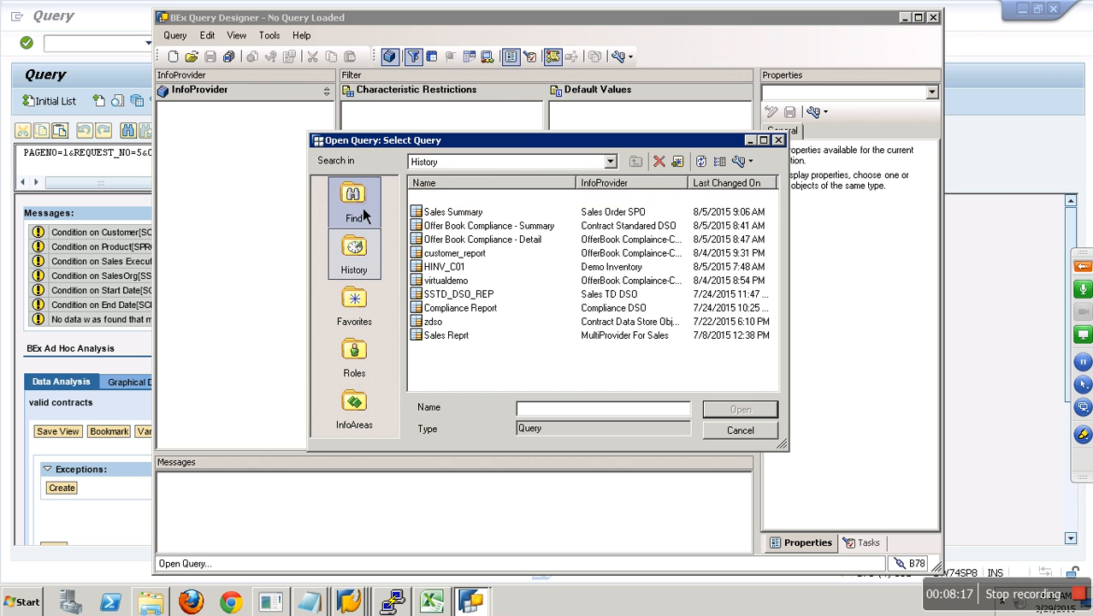
{"action": "left_click", "coordinate": [362, 208]}
{"action": "left_click", "coordinate": [455, 252]}
{"action": "left_click", "coordinate": [454, 219]}
{"action": "type", "text": "VALIDCON"}
{"action": "key", "text": "Return"}
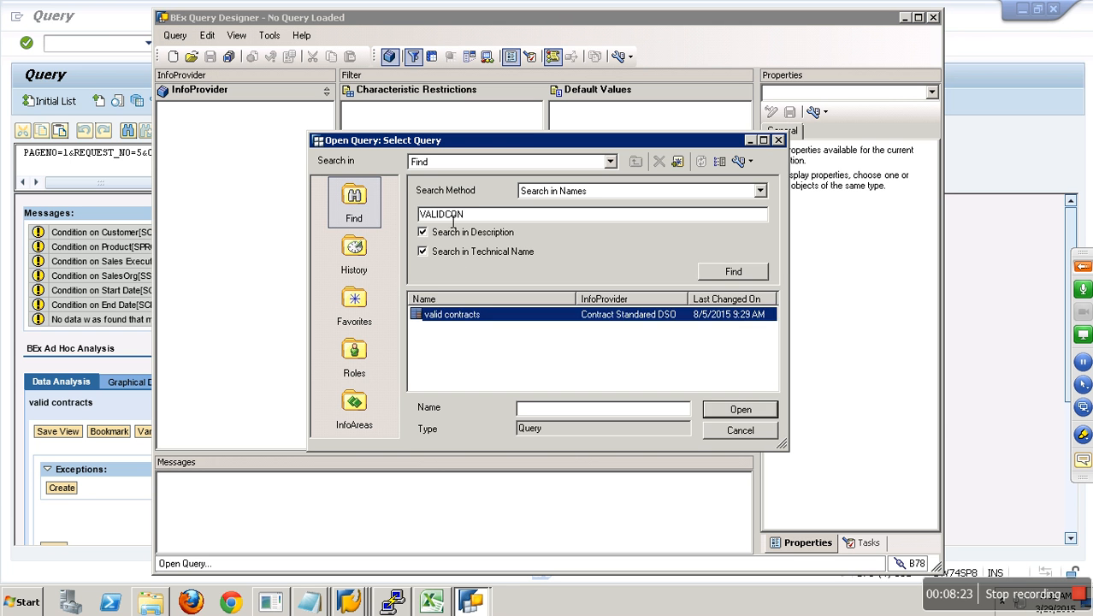
{"action": "double_click", "coordinate": [526, 321]}
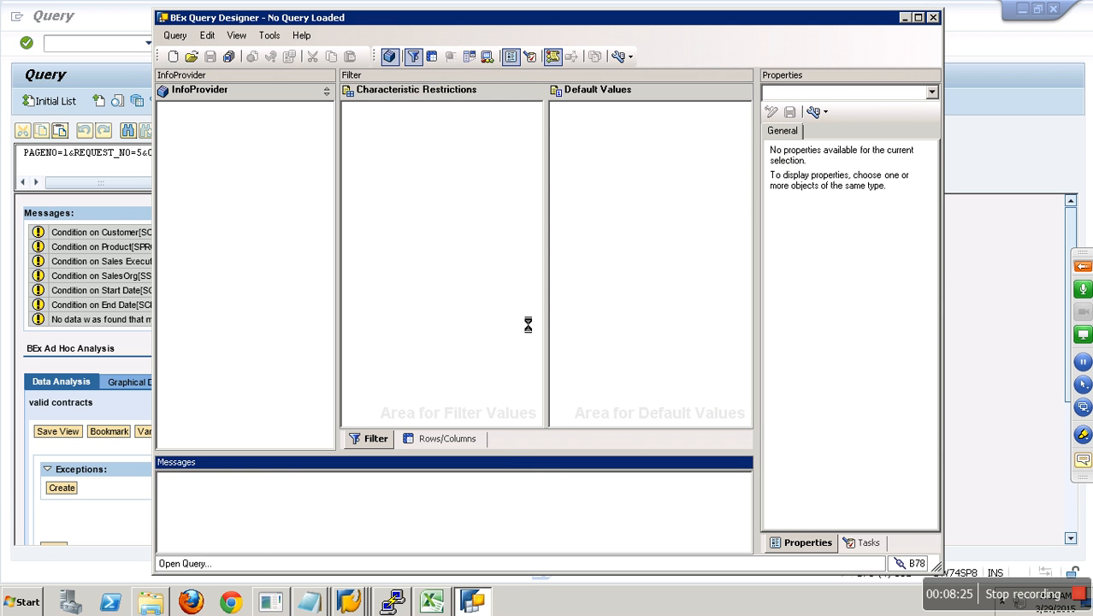
Step: Review Condition 2's Contract Days parameter and its characteristic assignment, accept the condition, and save the query
{"action": "left_click", "coordinate": [522, 444]}
{"action": "right_click", "coordinate": [409, 120]}
{"action": "left_click", "coordinate": [438, 117]}
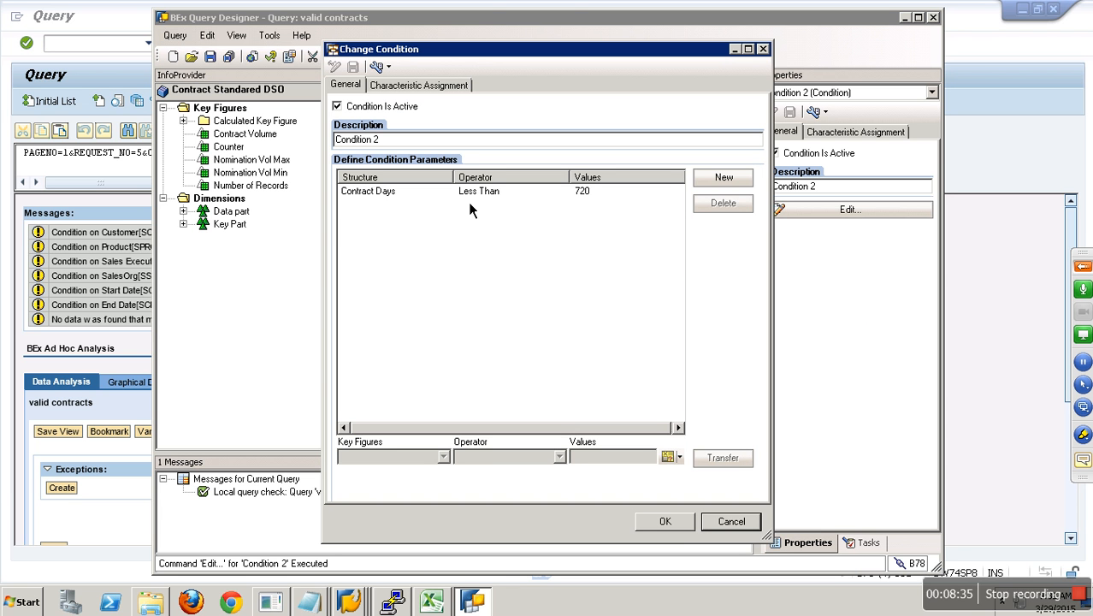
{"action": "left_click", "coordinate": [469, 200]}
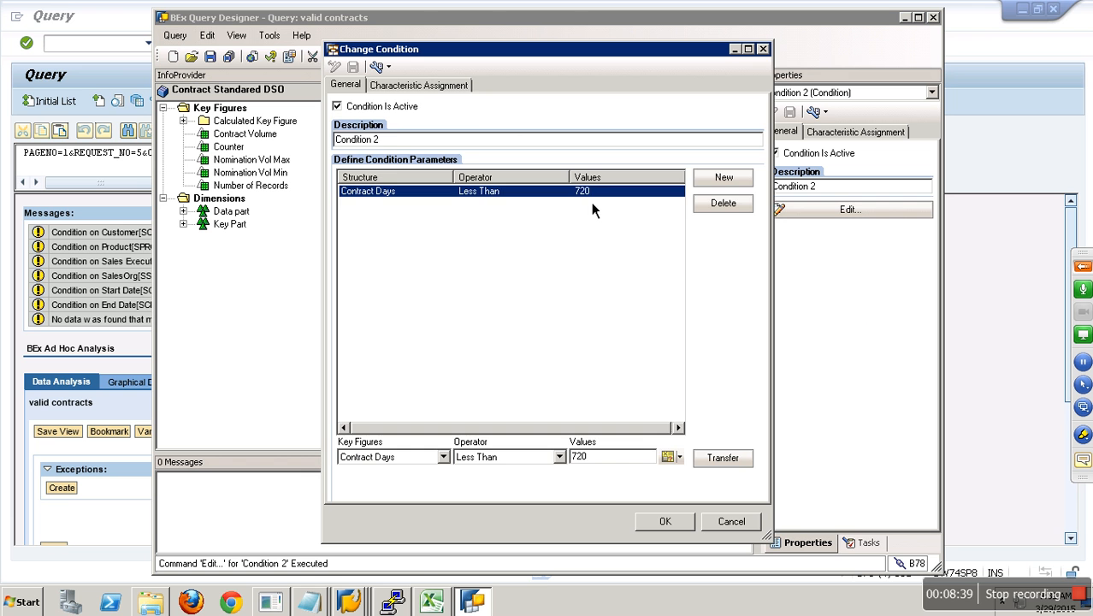
{"action": "left_click", "coordinate": [447, 89]}
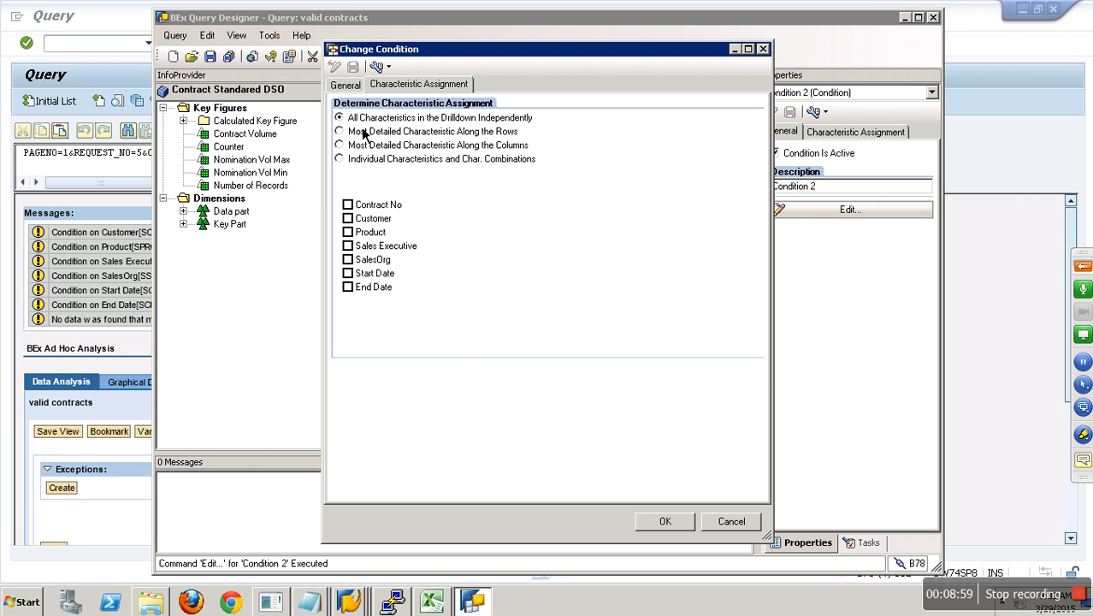
{"action": "left_click", "coordinate": [687, 525]}
{"action": "left_click", "coordinate": [228, 57]}
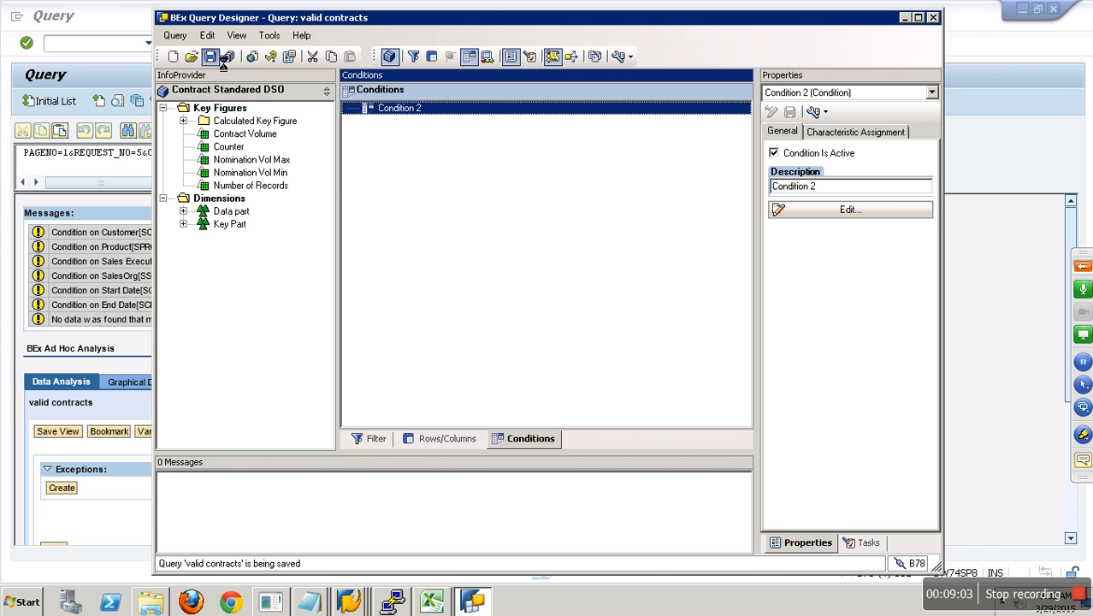
Step: Switch to the SAP GUI, restart transaction RSRT with /NRSRT, and execute the query SSDSCON/VALIDCON
{"action": "left_click", "coordinate": [128, 46]}
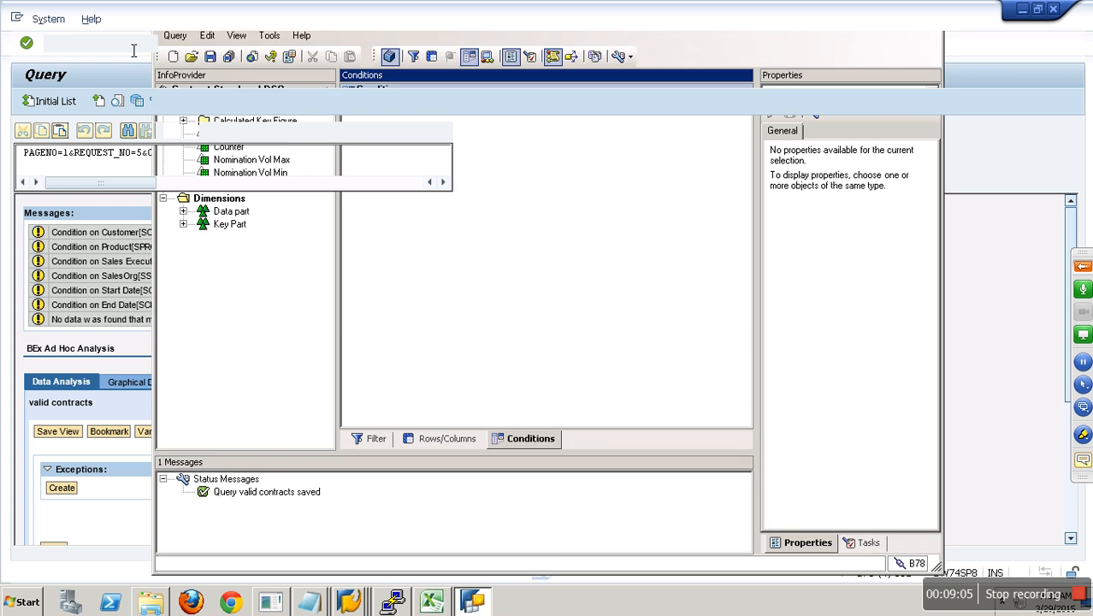
{"action": "type", "text": "/NRSRT"}
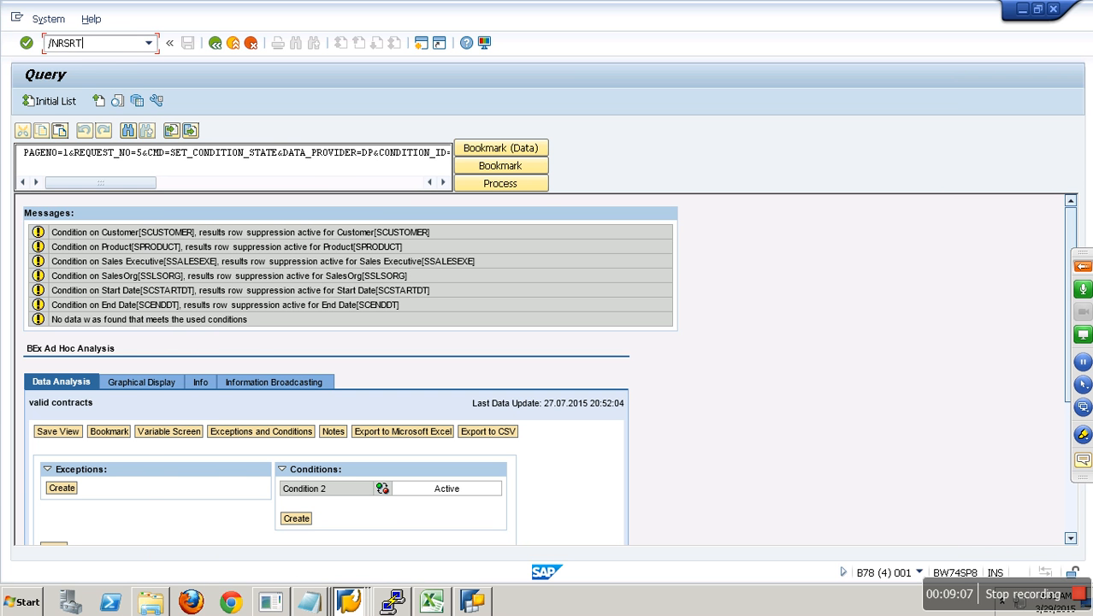
{"action": "key", "text": "Return"}
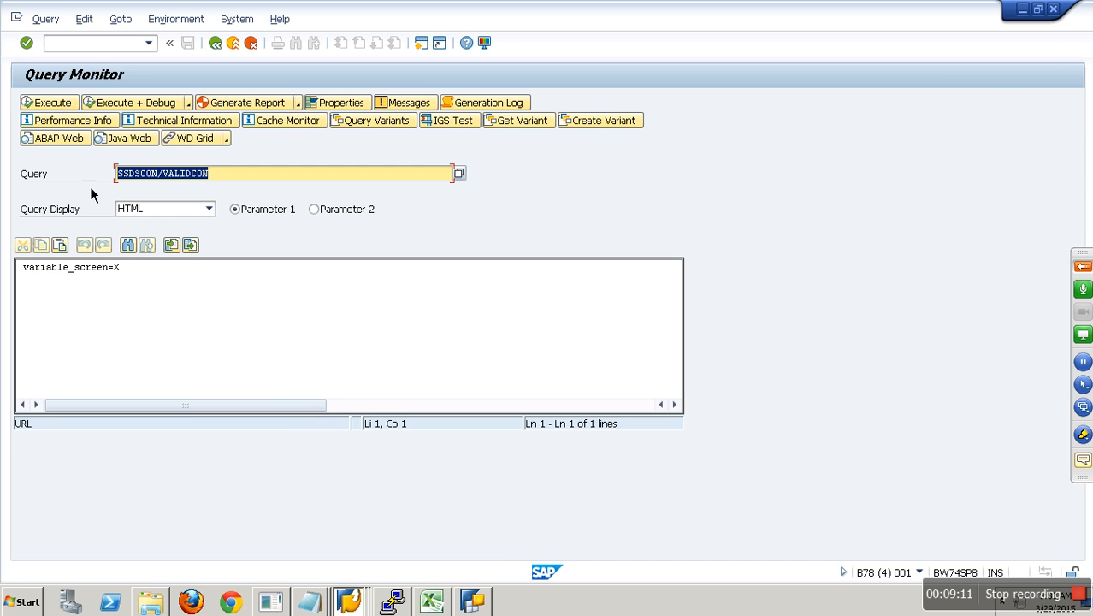
{"action": "left_click", "coordinate": [47, 103]}
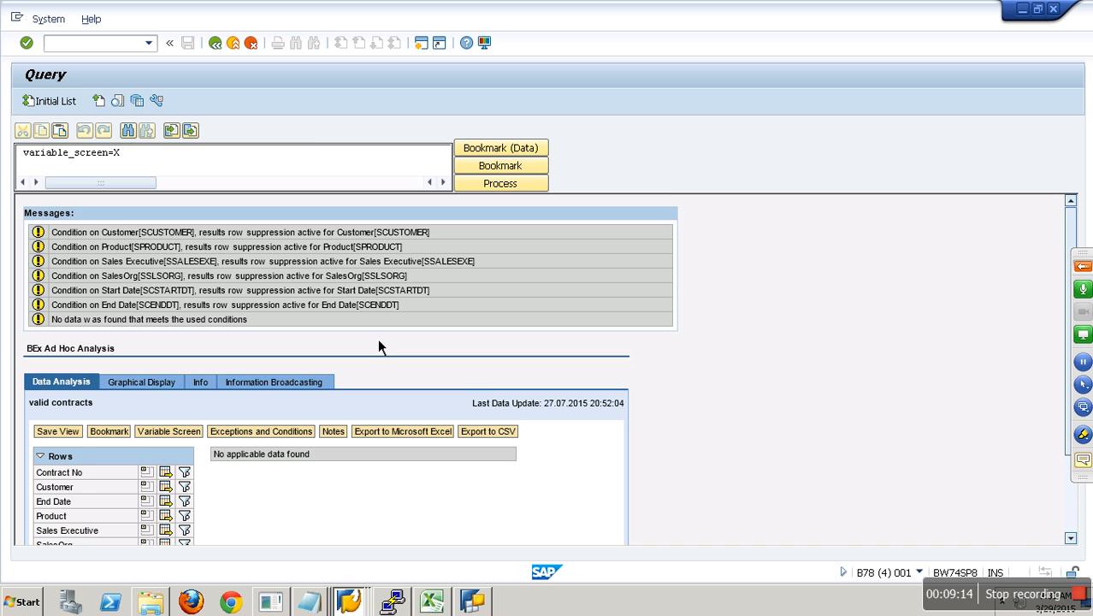
Step: Show the result's exceptions and conditions, deactivate Condition 2, and check the Contract Days of the listed contracts
{"action": "scroll", "coordinate": [377, 338], "scroll_direction": "down", "scroll_amount": 3}
{"action": "left_click", "coordinate": [261, 326]}
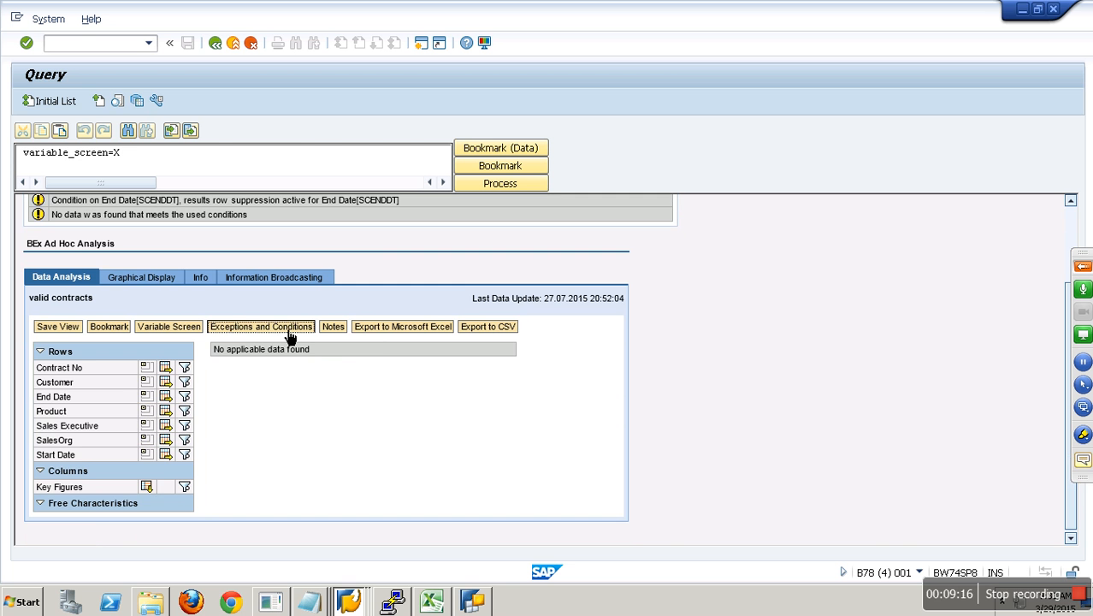
{"action": "left_click", "coordinate": [384, 357]}
{"action": "scroll", "coordinate": [435, 456], "scroll_direction": "down", "scroll_amount": 3}
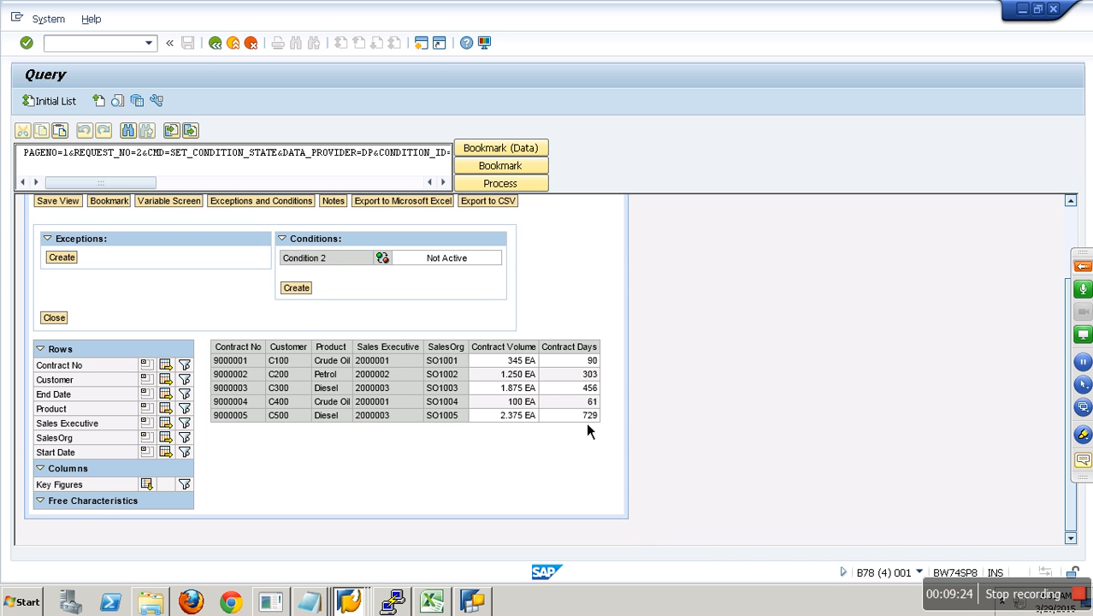
Step: Switch to BEx Query Designer, add a new formula to the Key Figures structure in the columns, and describe it as Check Days
{"action": "left_click", "coordinate": [474, 602]}
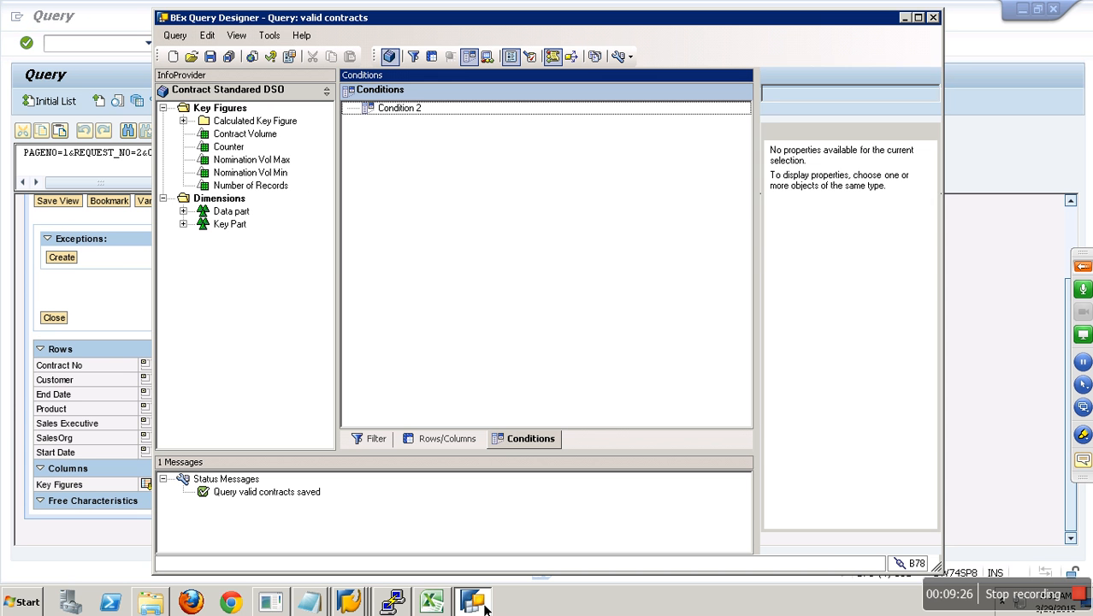
{"action": "left_click", "coordinate": [454, 440]}
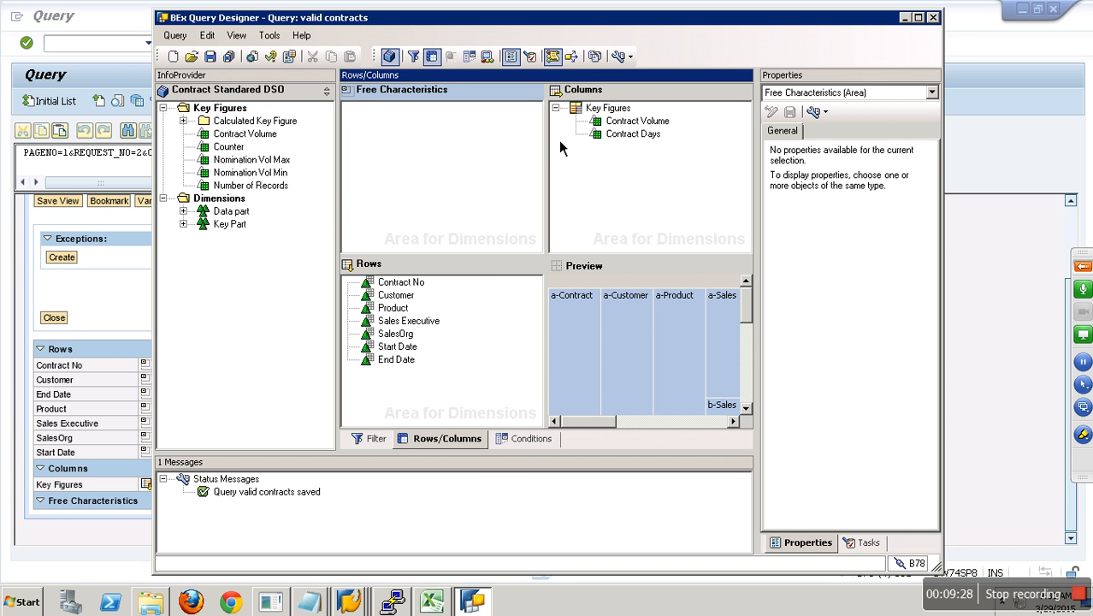
{"action": "right_click", "coordinate": [611, 111]}
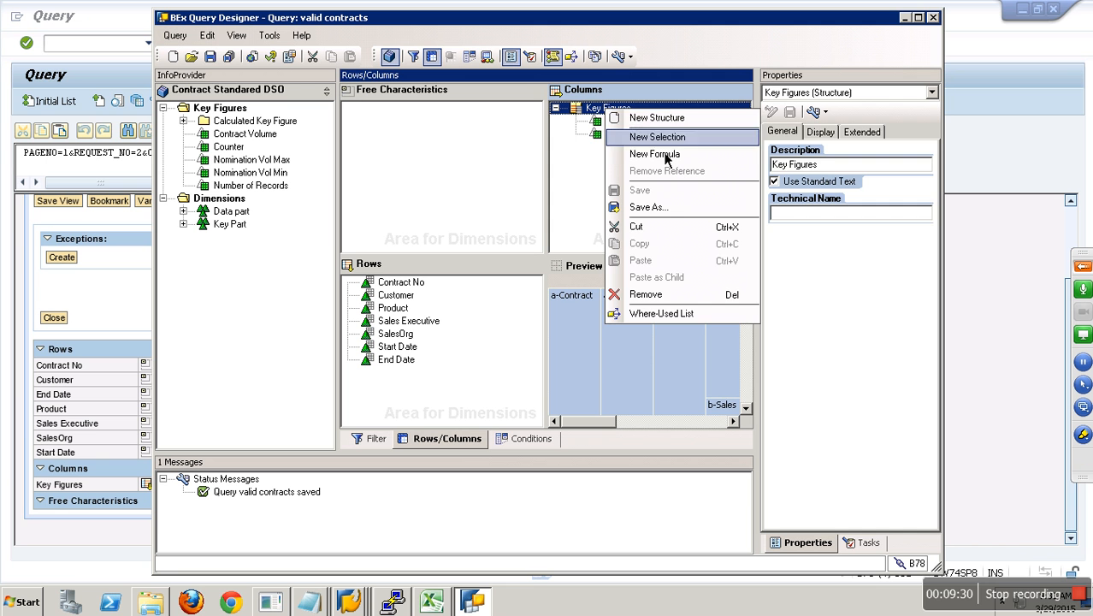
{"action": "left_click", "coordinate": [659, 152]}
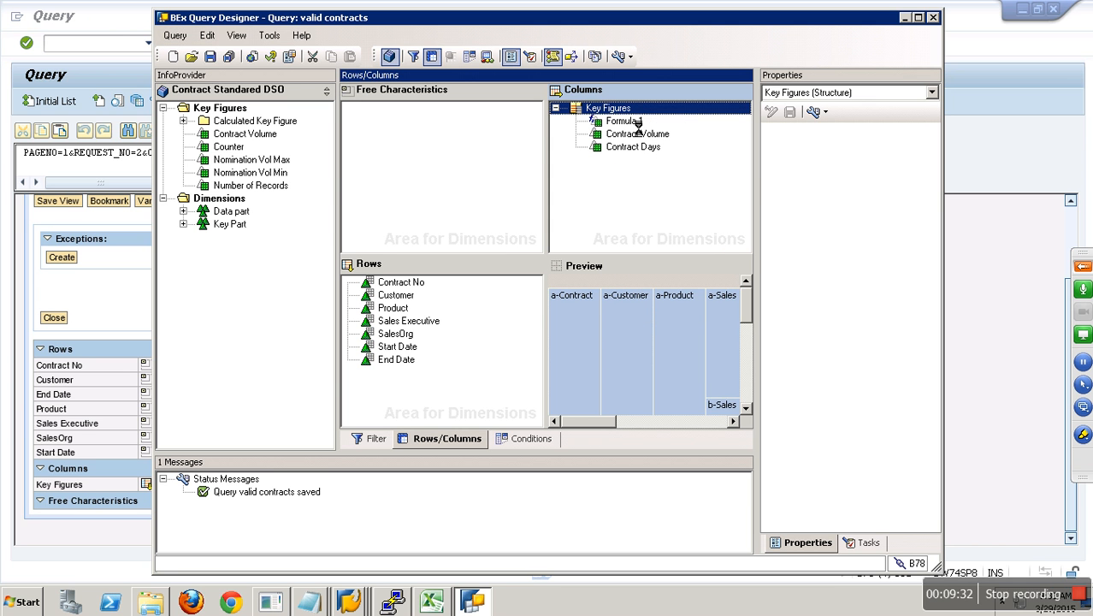
{"action": "right_click", "coordinate": [632, 123]}
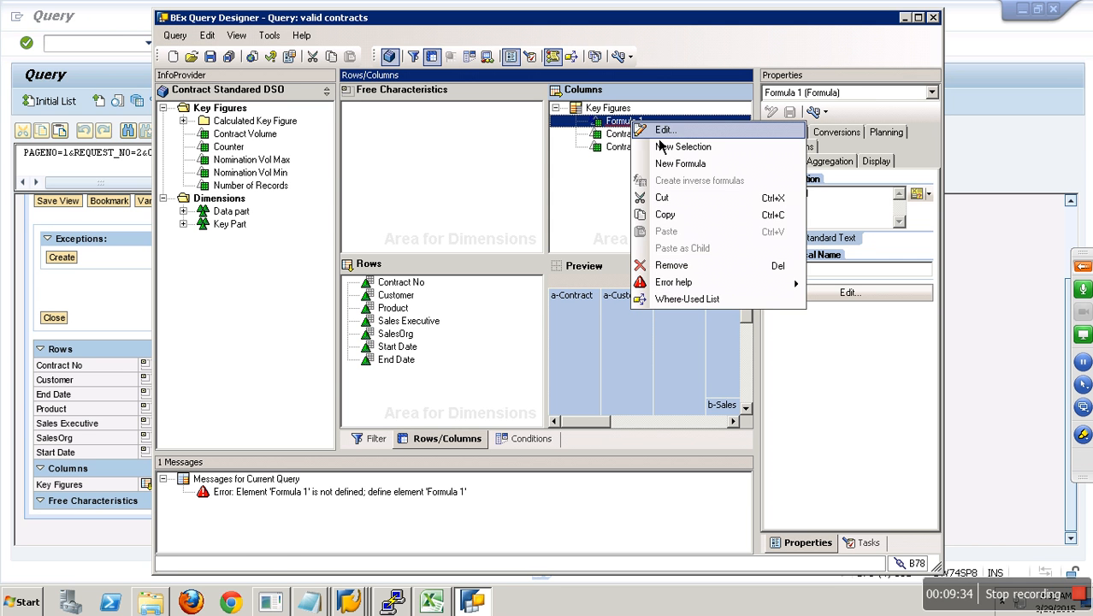
{"action": "left_click", "coordinate": [661, 133]}
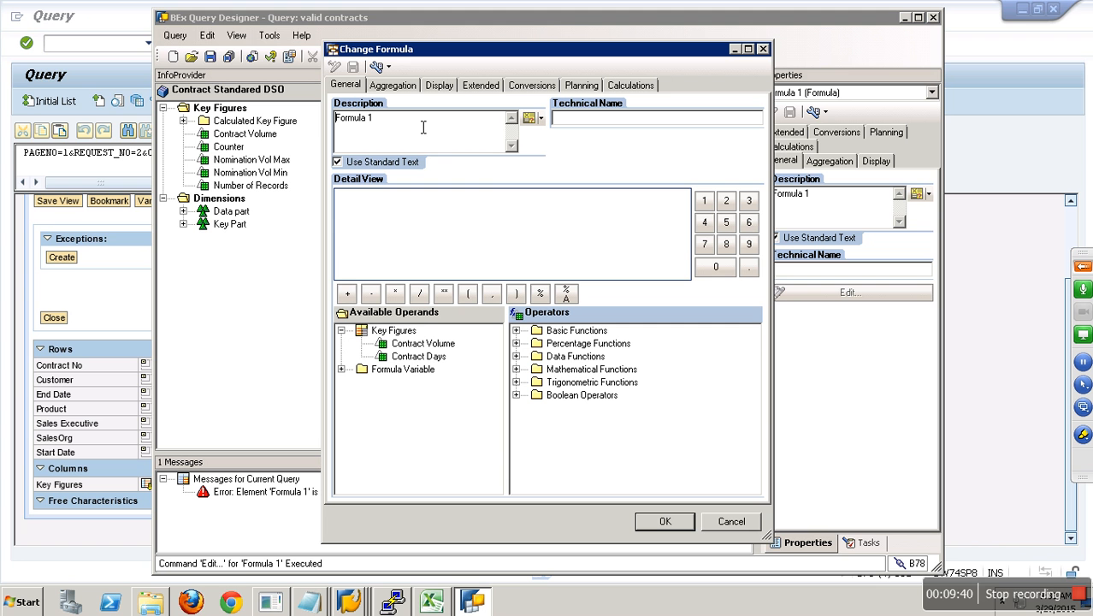
{"action": "left_click_drag", "start_coordinate": [387, 130], "coordinate": [293, 120]}
{"action": "type", "text": "Check Days"}
Step: Define the Check Days formula as 'Contract Days' < 720 using the Boolean "is less than" operator, and accept it
{"action": "left_click", "coordinate": [349, 195]}
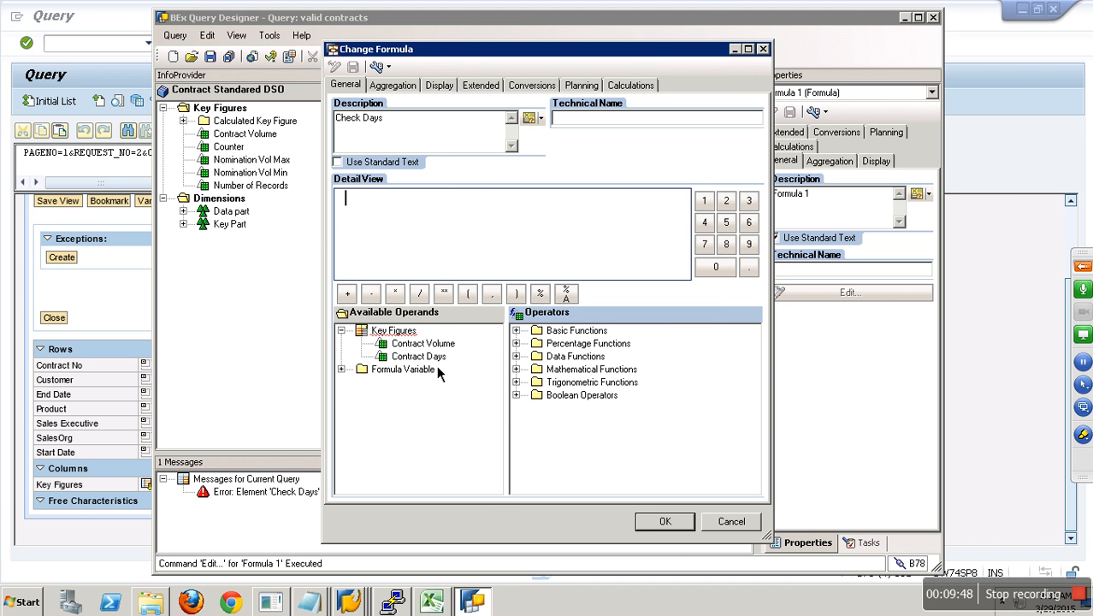
{"action": "left_click_drag", "start_coordinate": [437, 359], "coordinate": [419, 253]}
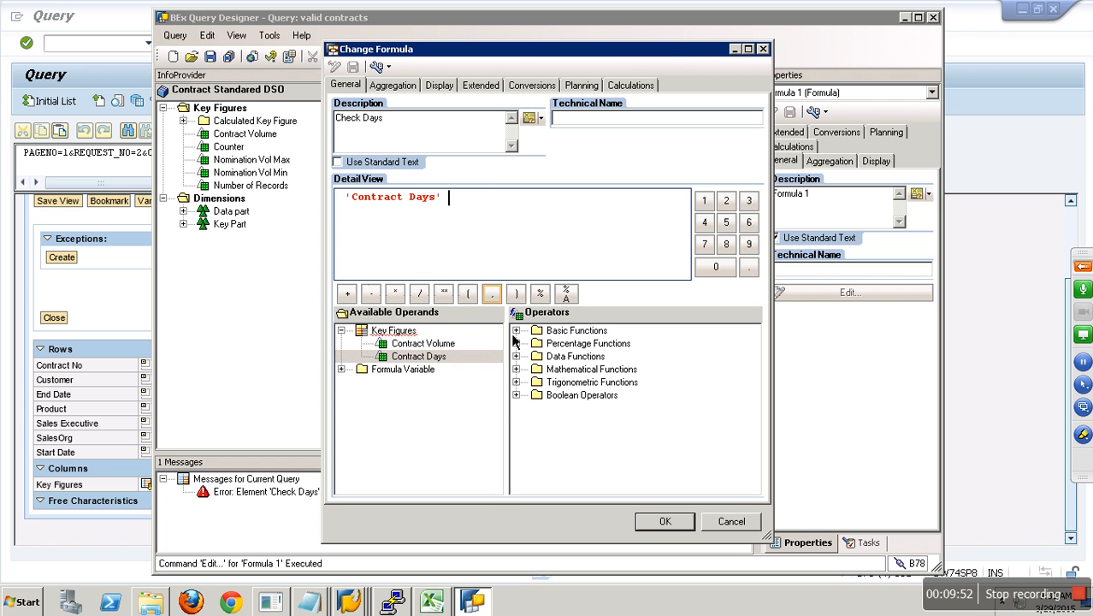
{"action": "left_click", "coordinate": [517, 395]}
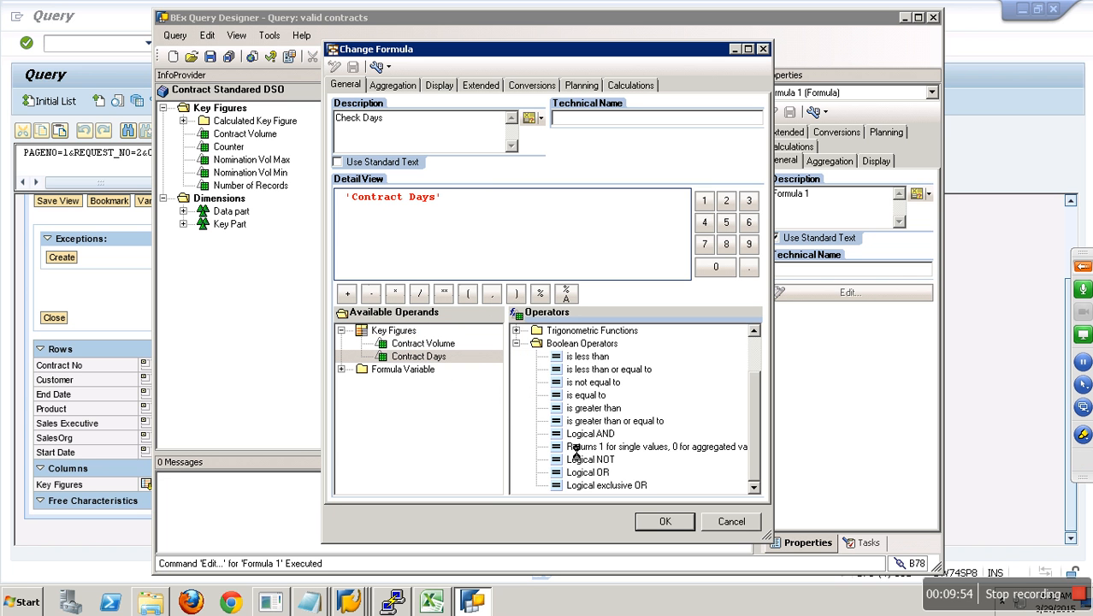
{"action": "left_click", "coordinate": [589, 357]}
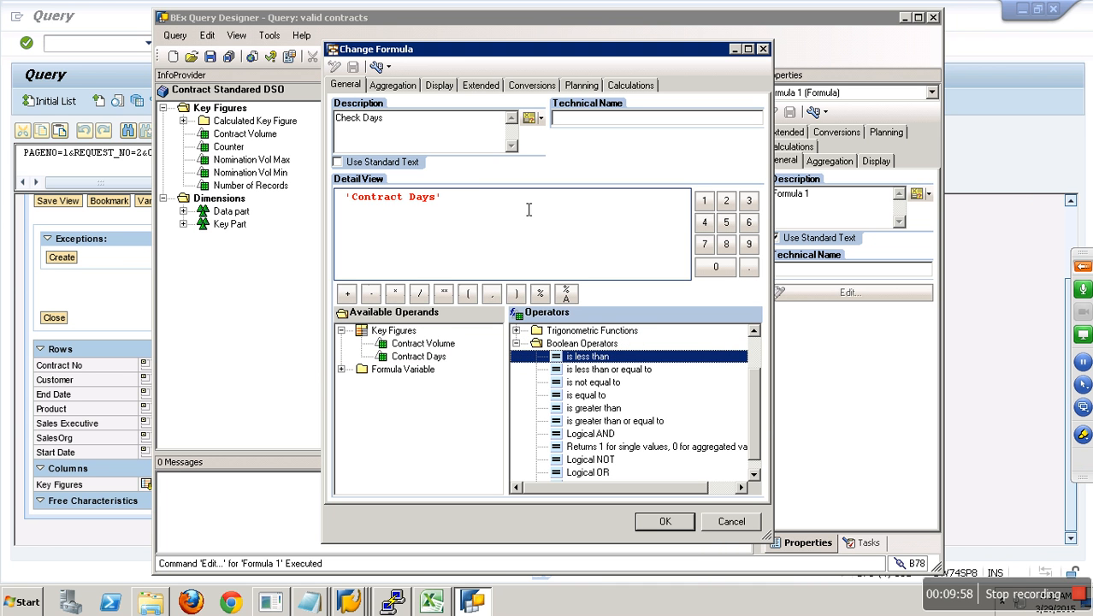
{"action": "left_click_drag", "start_coordinate": [605, 357], "coordinate": [573, 216]}
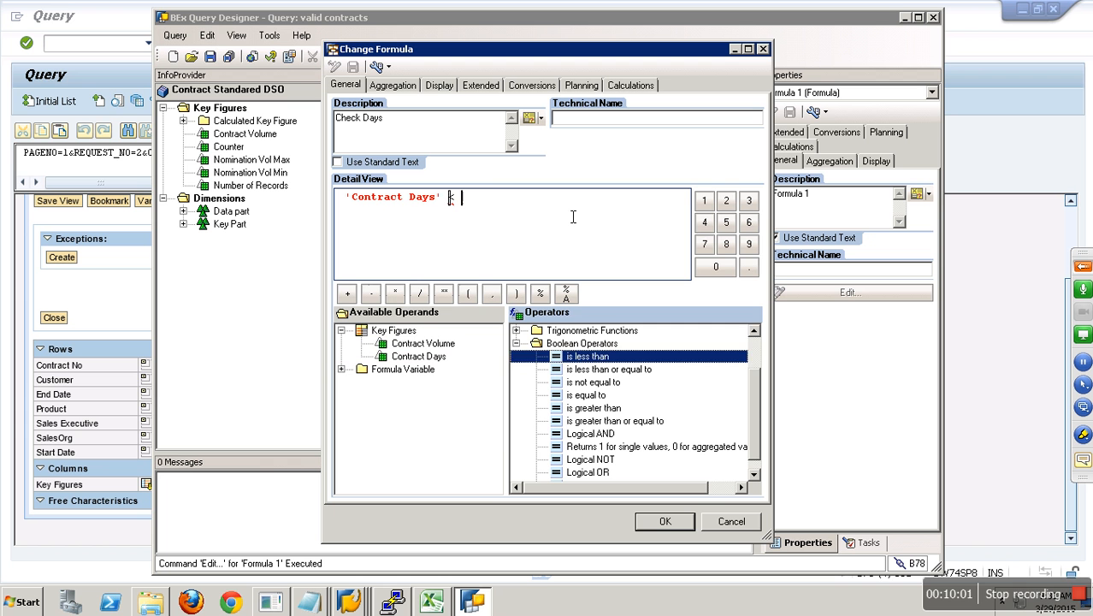
{"action": "left_click", "coordinate": [704, 243]}
{"action": "left_click", "coordinate": [726, 200]}
{"action": "left_click", "coordinate": [723, 272]}
{"action": "left_click", "coordinate": [665, 520]}
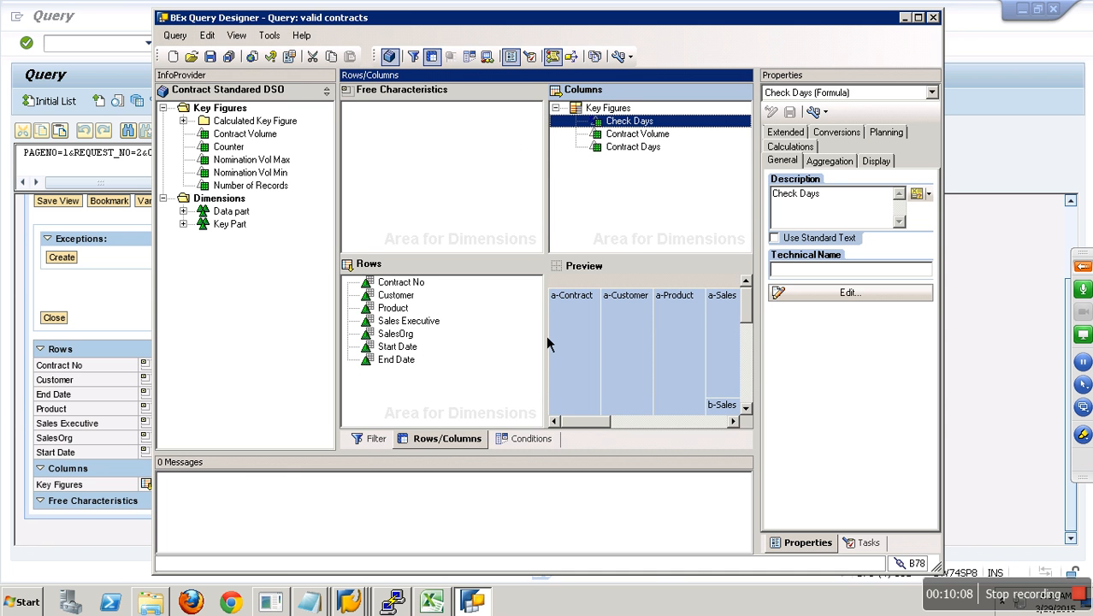
Step: Open Condition 2's existing Contract Days parameter for editing and change its key figure to Check Days
{"action": "left_click", "coordinate": [536, 445]}
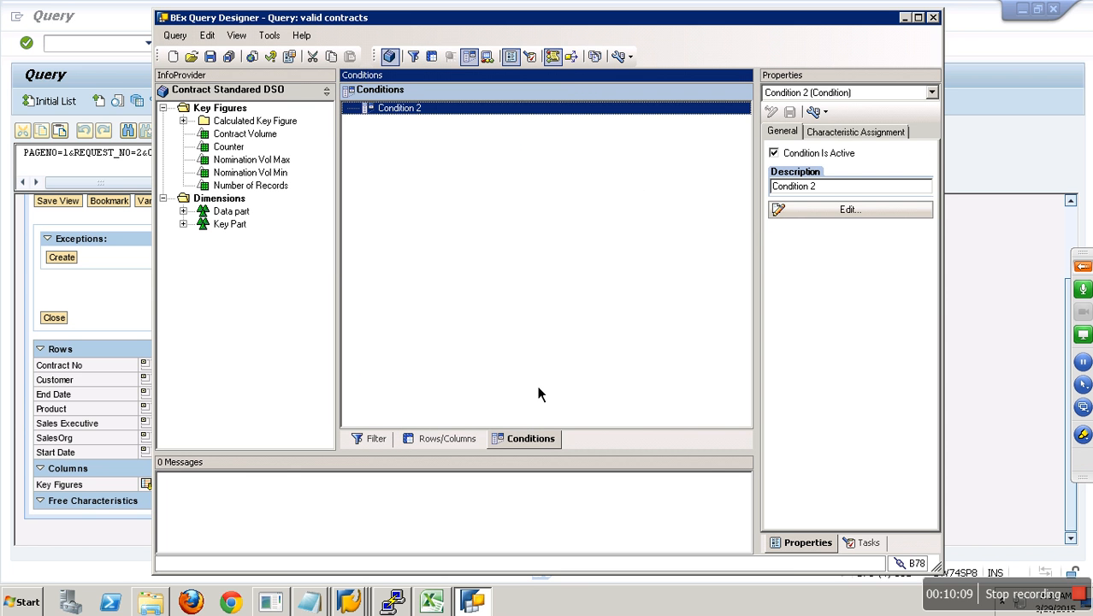
{"action": "right_click", "coordinate": [407, 109]}
{"action": "left_click", "coordinate": [413, 118]}
{"action": "left_click", "coordinate": [487, 194]}
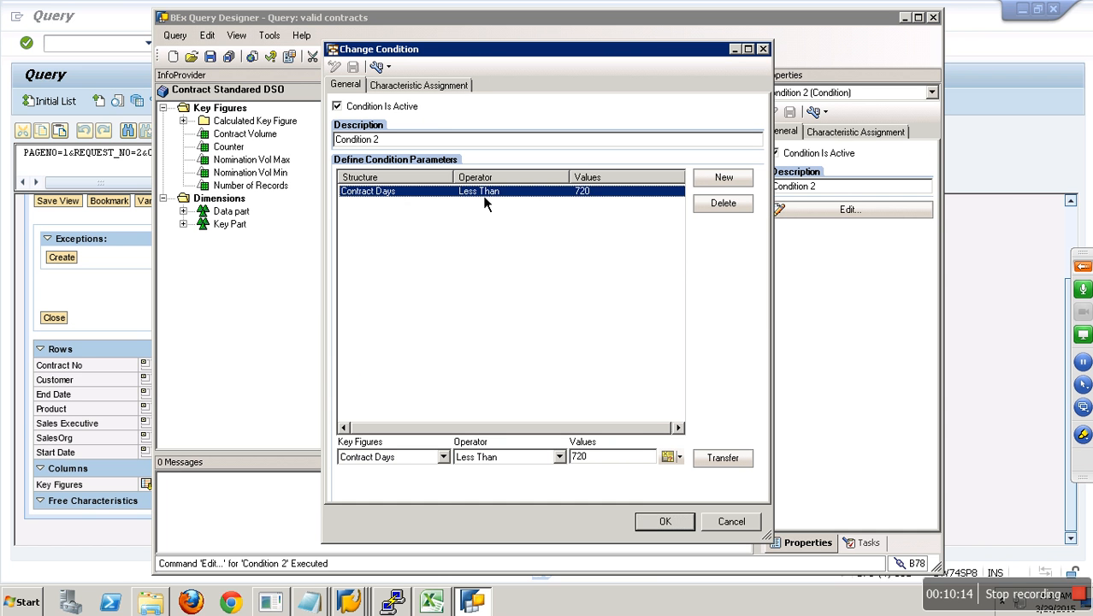
{"action": "left_click", "coordinate": [410, 458]}
{"action": "left_click", "coordinate": [396, 471]}
Step: Set the condition parameter's operator to Equal To and its value to 1, transfer it, and accept the condition
{"action": "left_click", "coordinate": [492, 457]}
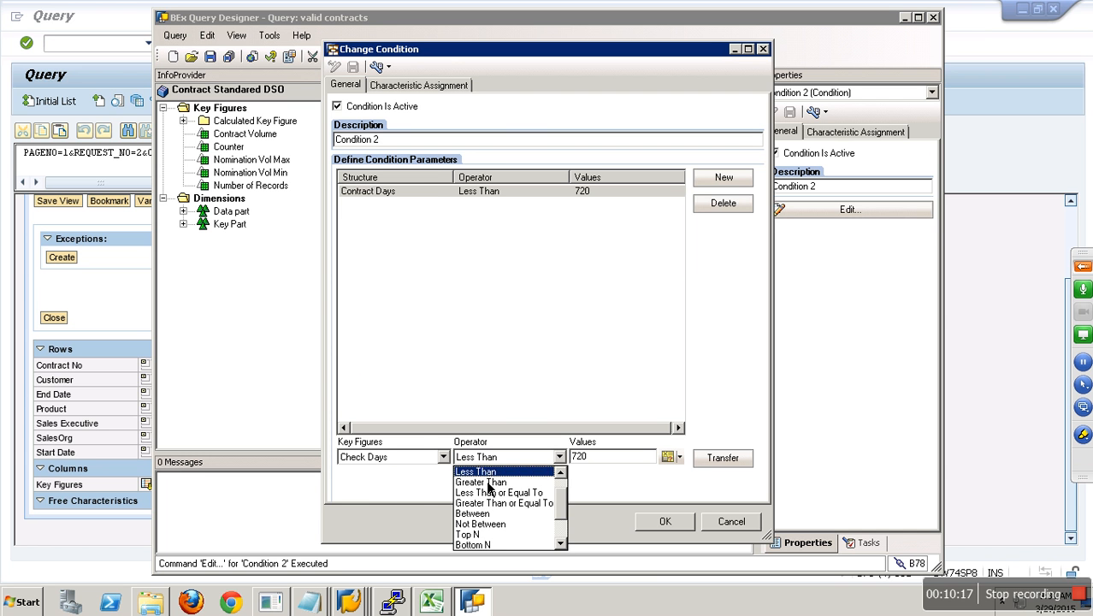
{"action": "scroll", "coordinate": [555, 488], "scroll_direction": "up", "scroll_amount": 1}
{"action": "left_click", "coordinate": [549, 472]}
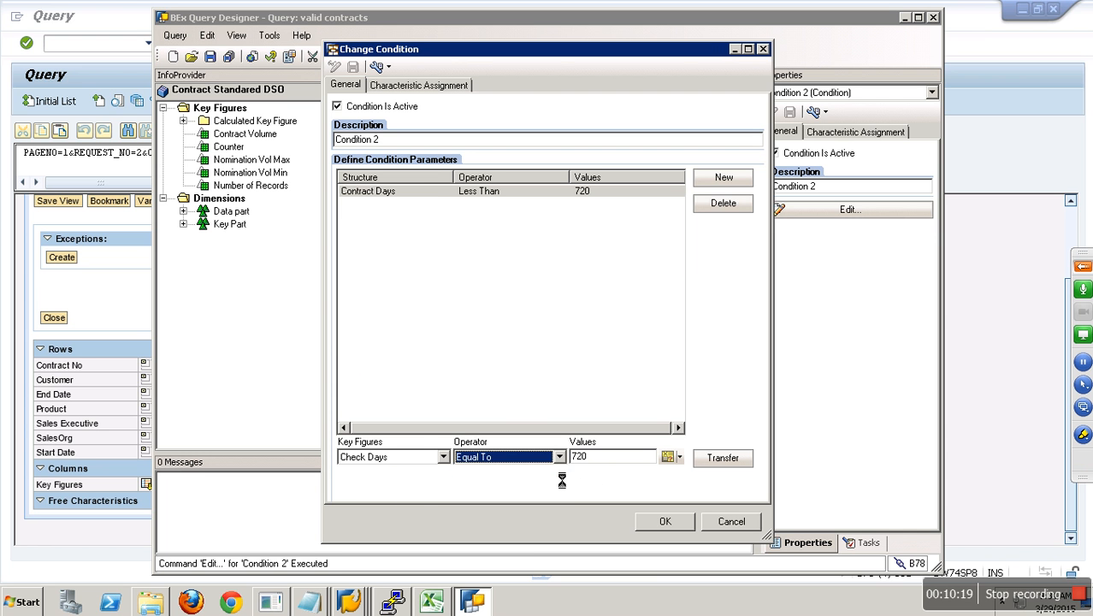
{"action": "key", "text": "Tab"}
{"action": "type", "text": "1"}
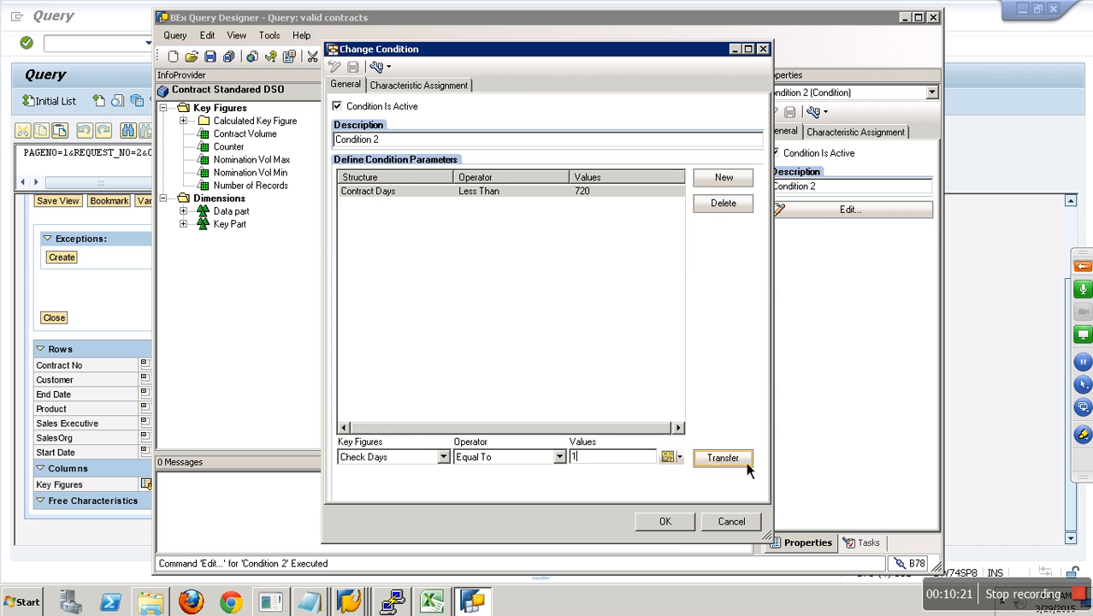
{"action": "left_click", "coordinate": [725, 458]}
{"action": "left_click", "coordinate": [665, 521]}
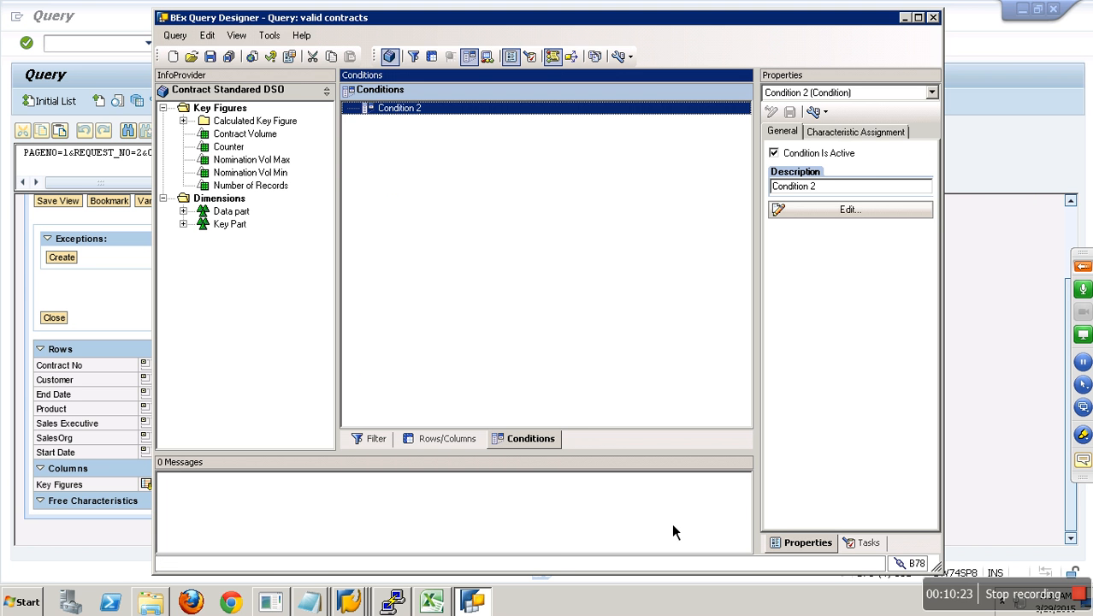
Step: Save the valid contracts query and run it again in the SAP GUI
{"action": "left_click", "coordinate": [210, 56]}
{"action": "left_click", "coordinate": [129, 303]}
{"action": "left_click", "coordinate": [217, 55]}
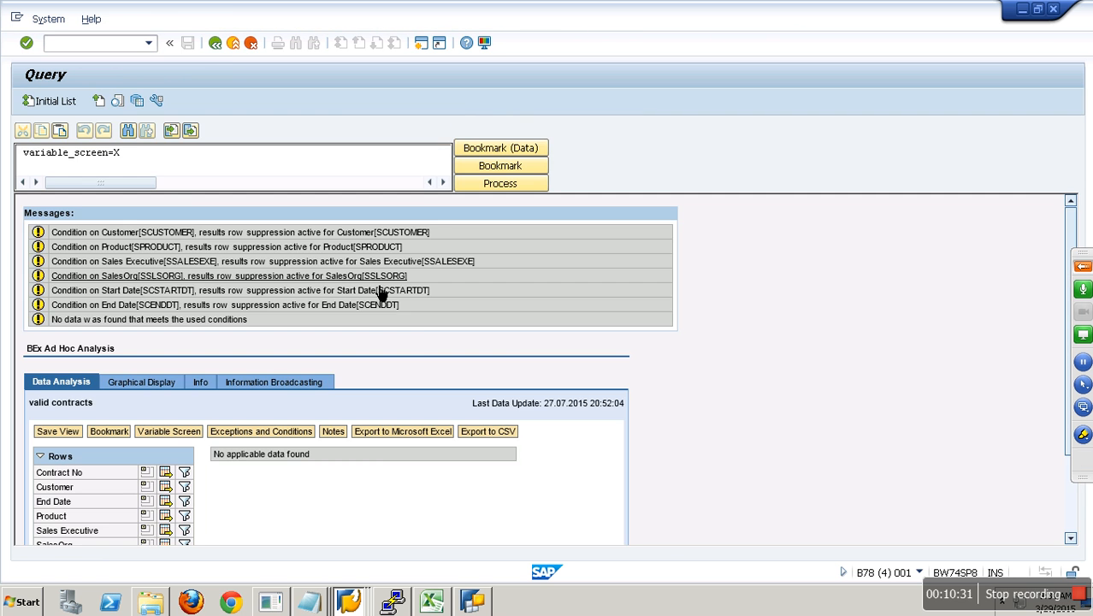
Step: Show the exceptions and conditions of the rerun query and deactivate Condition 2 to check the Check Days column
{"action": "left_click", "coordinate": [301, 434]}
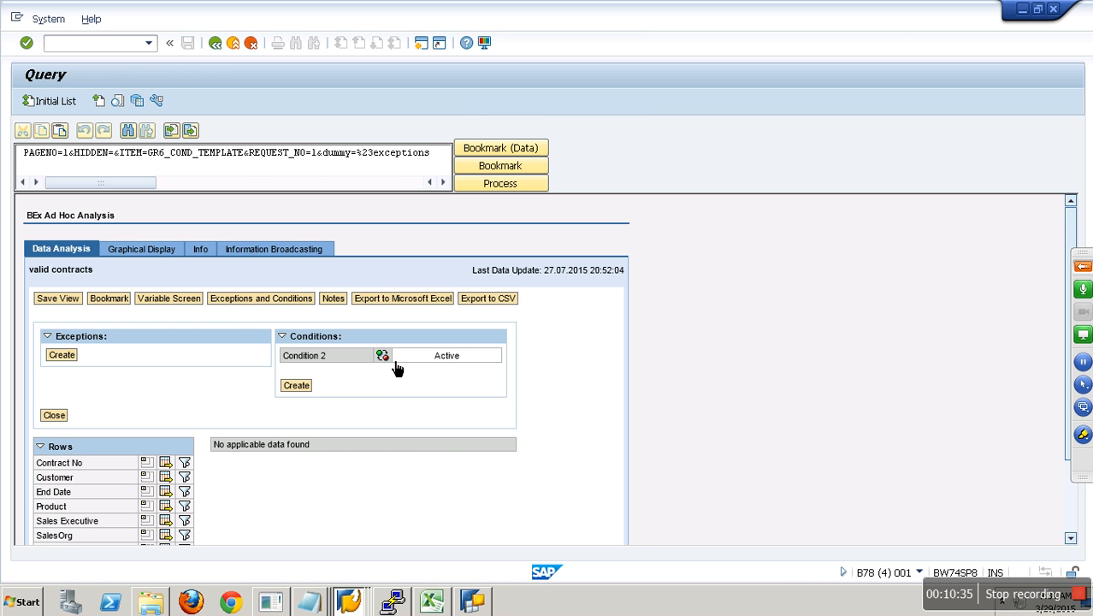
{"action": "left_click", "coordinate": [387, 356]}
{"action": "scroll", "coordinate": [398, 376], "scroll_direction": "down", "scroll_amount": 2}
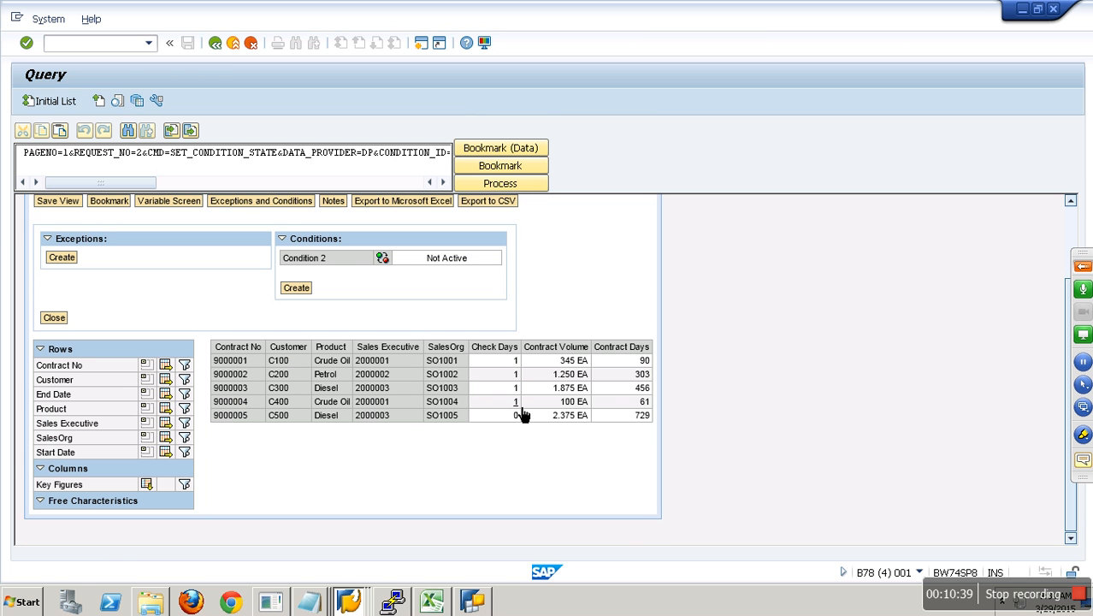
Step: Reactivate Condition 2, review the result, and open the explanation of the message about results row suppression for Customer
{"action": "left_click", "coordinate": [390, 268]}
{"action": "scroll", "coordinate": [411, 443], "scroll_direction": "down", "scroll_amount": 1}
{"action": "scroll", "coordinate": [414, 446], "scroll_direction": "down", "scroll_amount": 1}
{"action": "scroll", "coordinate": [410, 444], "scroll_direction": "up", "scroll_amount": 2}
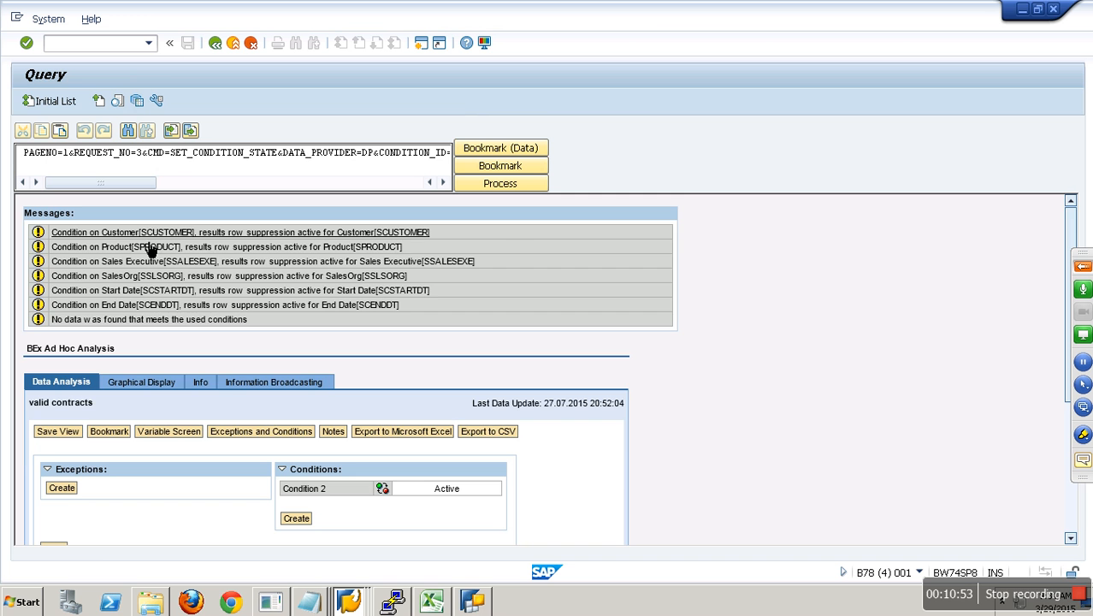
{"action": "left_click", "coordinate": [111, 238]}
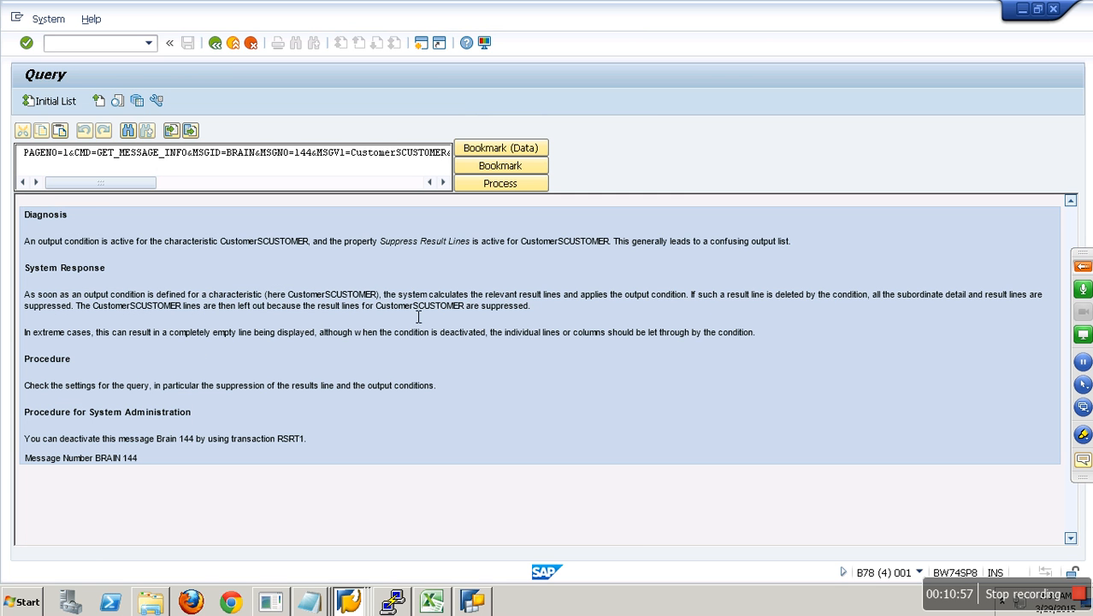
Step: Switch back to BEx Query Designer and remove Start Date and End Date from the query's rows
{"action": "left_click", "coordinate": [475, 602]}
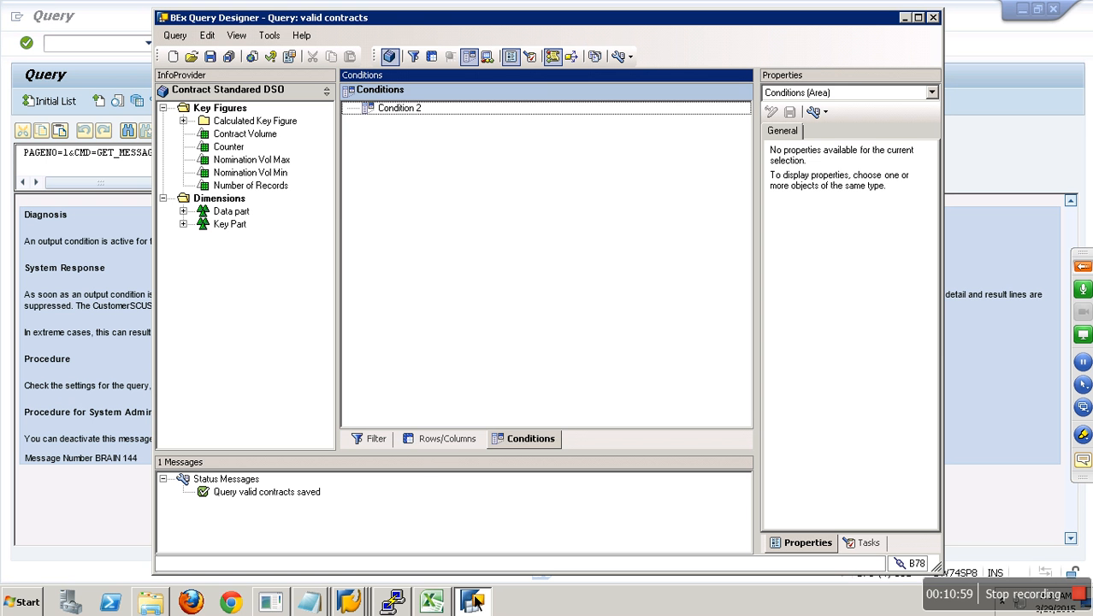
{"action": "left_click", "coordinate": [442, 438]}
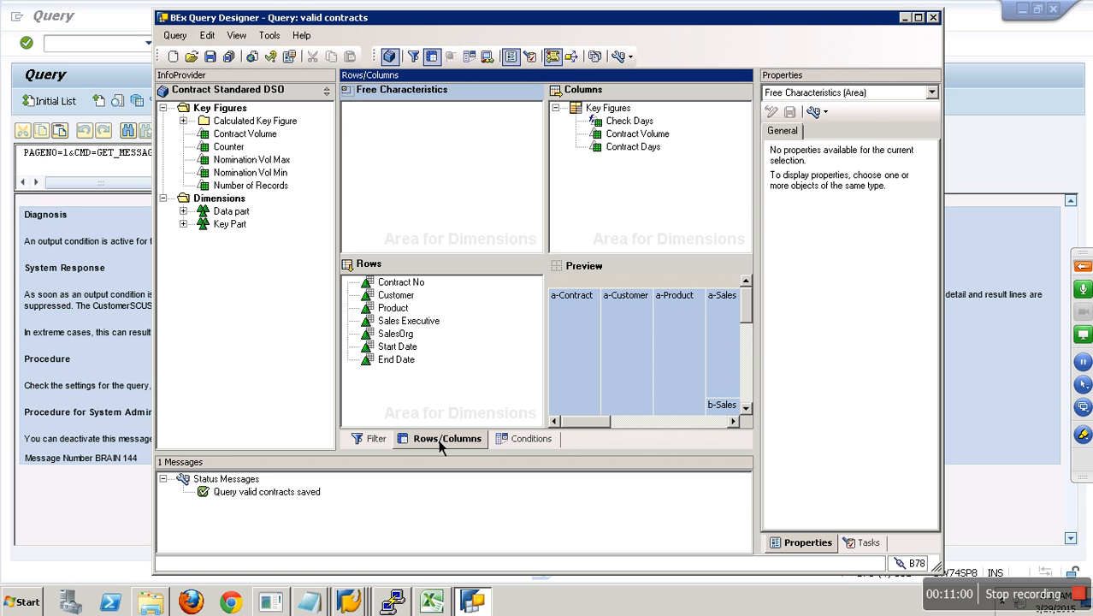
{"action": "left_click", "coordinate": [404, 349]}
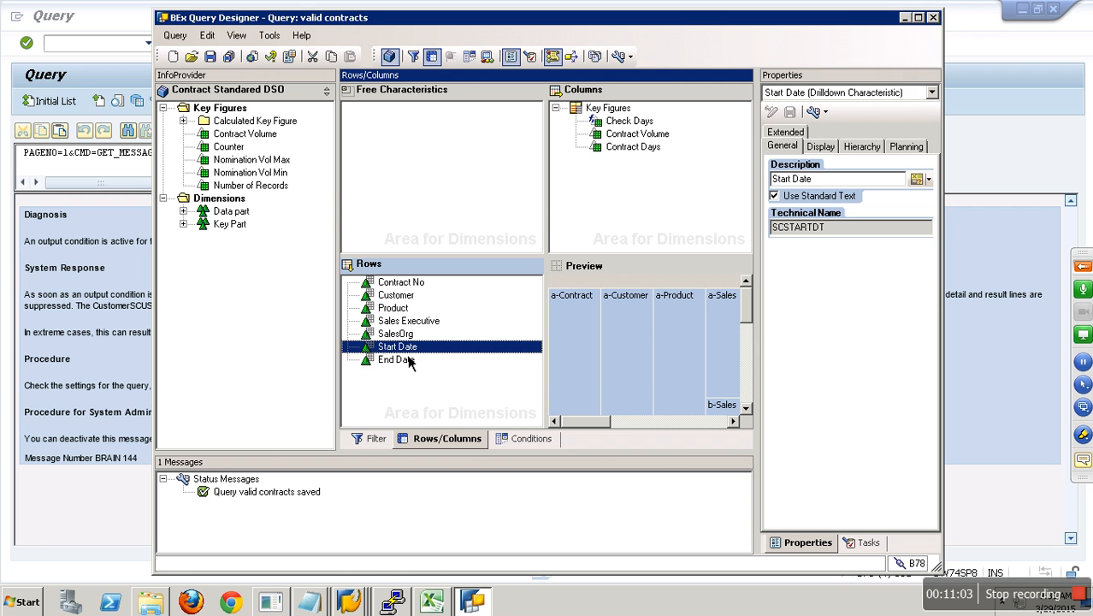
{"action": "left_click", "coordinate": [412, 363], "text": "shift"}
{"action": "left_click_drag", "start_coordinate": [416, 361], "coordinate": [293, 354]}
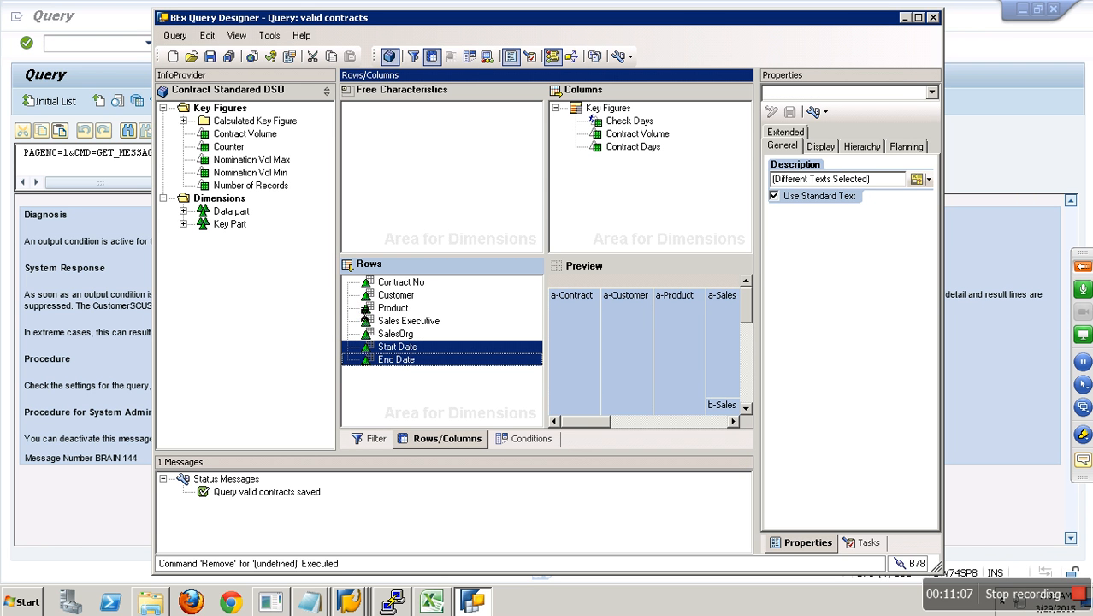